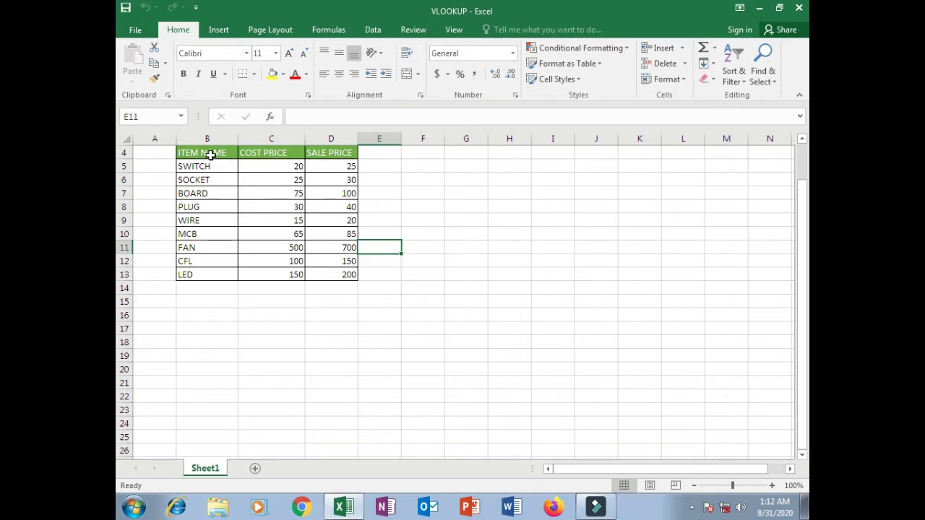
Copy the header cells B4:D4 to G8:I8 and widen columns G to I to fit the headings.
{"action": "left_click_drag", "start_coordinate": [199, 153], "coordinate": [327, 154]}
{"action": "right_click", "coordinate": [290, 153]}
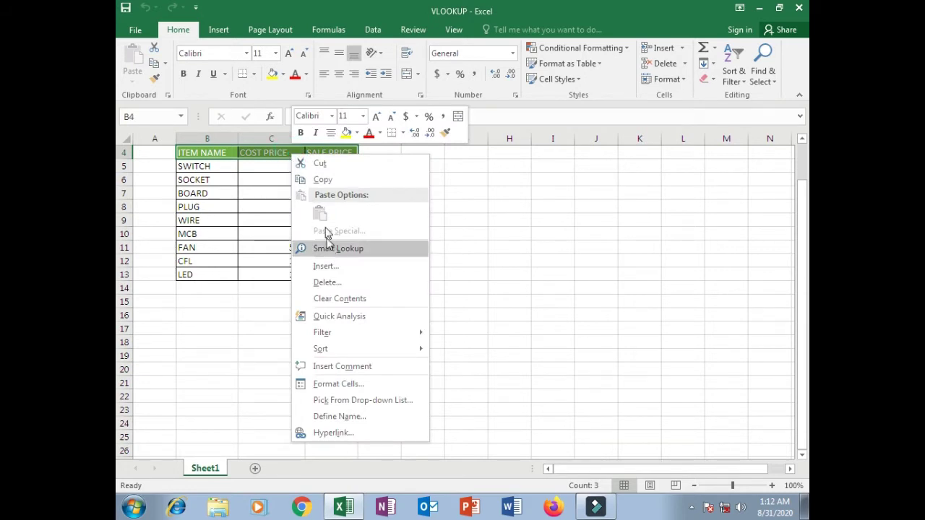
{"action": "left_click", "coordinate": [332, 180]}
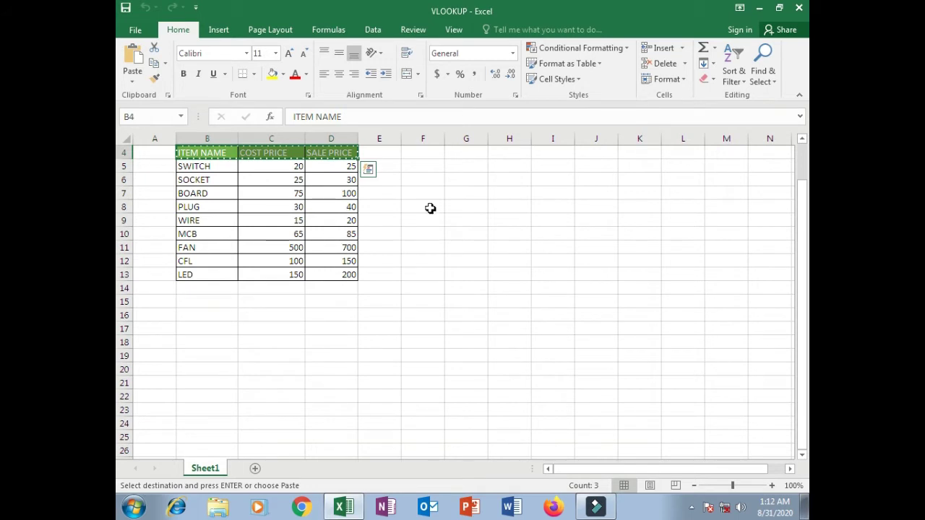
{"action": "left_click", "coordinate": [465, 205]}
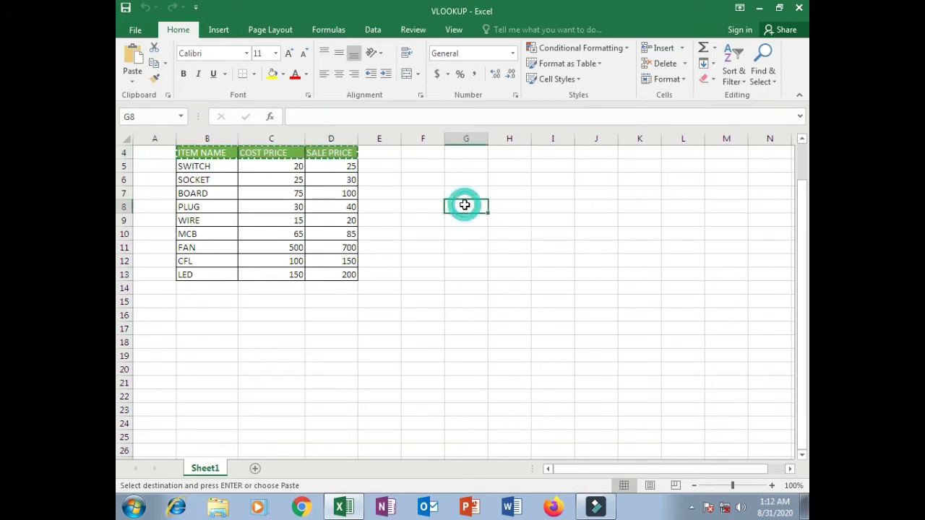
{"action": "right_click", "coordinate": [464, 205]}
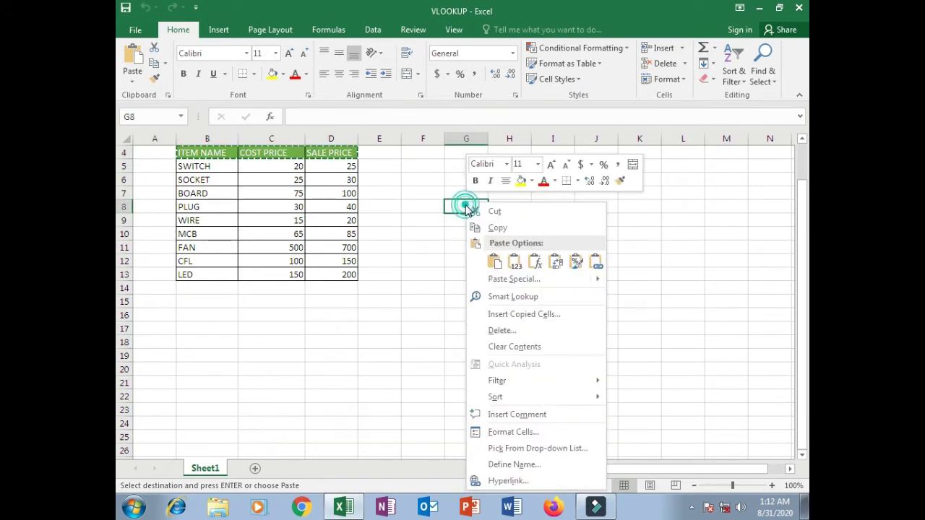
{"action": "left_click", "coordinate": [495, 263]}
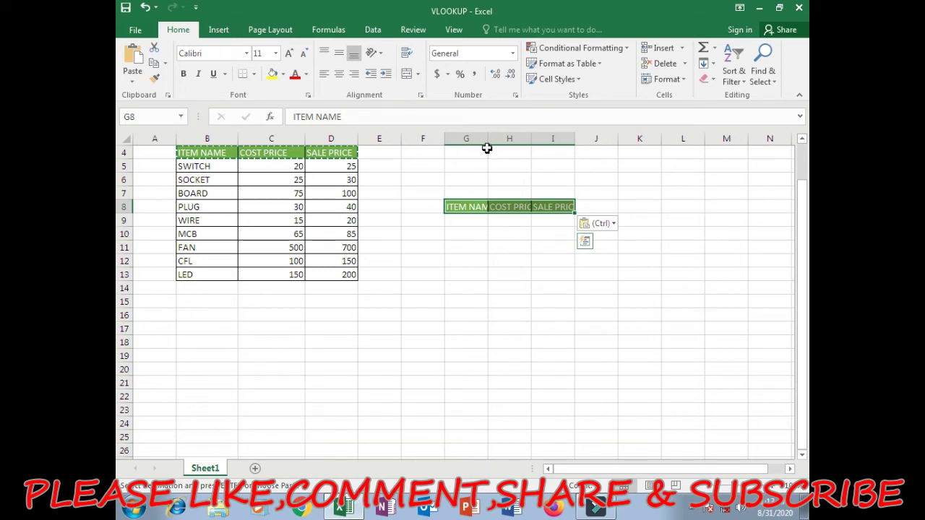
{"action": "left_click_drag", "start_coordinate": [488, 140], "coordinate": [617, 145]}
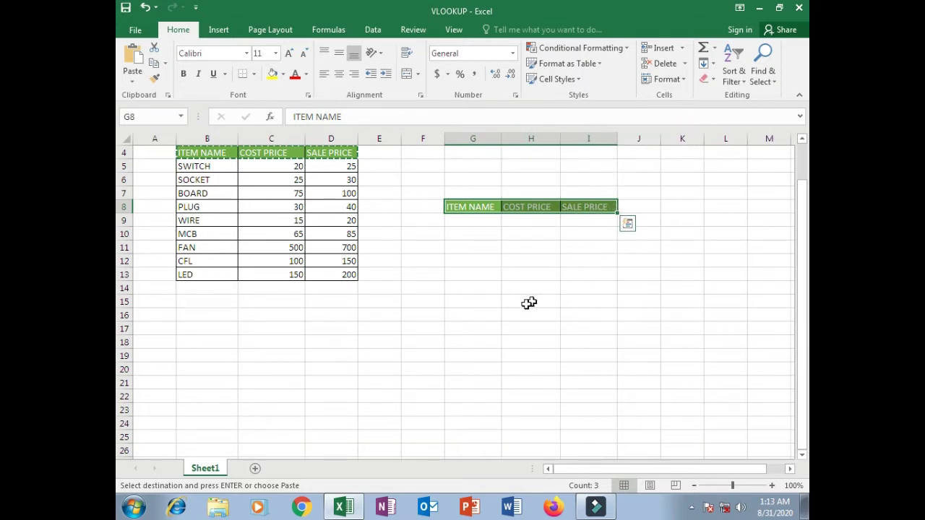
Add a List data validation to cell G8 with source =$B$4:$B$13 and check its drop-down choices.
{"action": "left_click", "coordinate": [465, 207]}
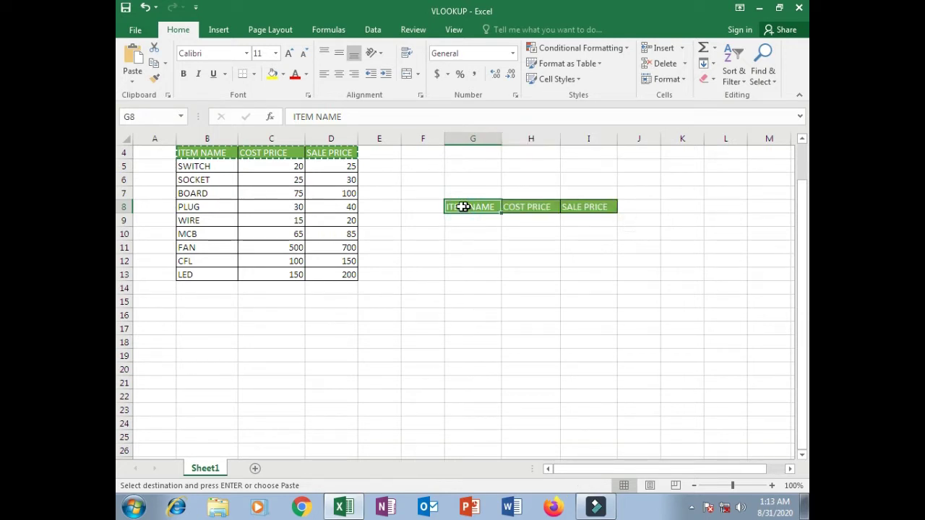
{"action": "left_click", "coordinate": [373, 32]}
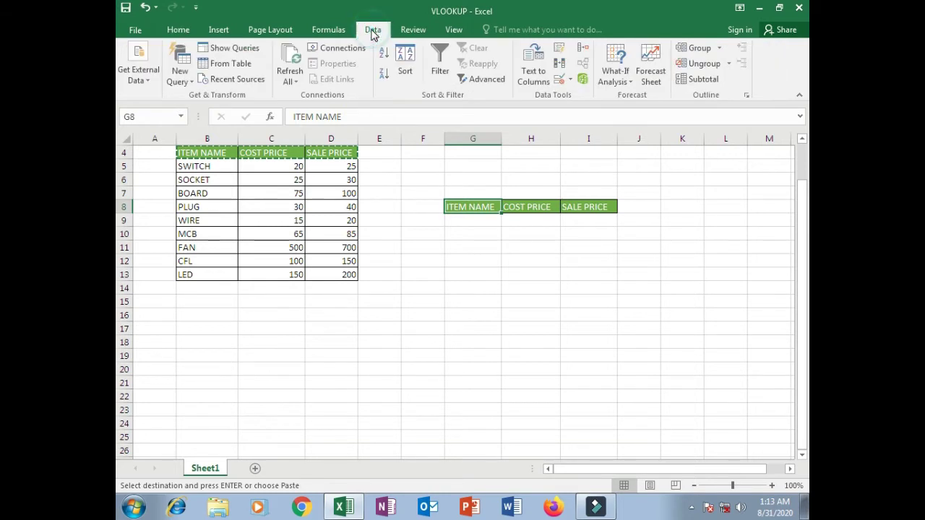
{"action": "left_click", "coordinate": [558, 80]}
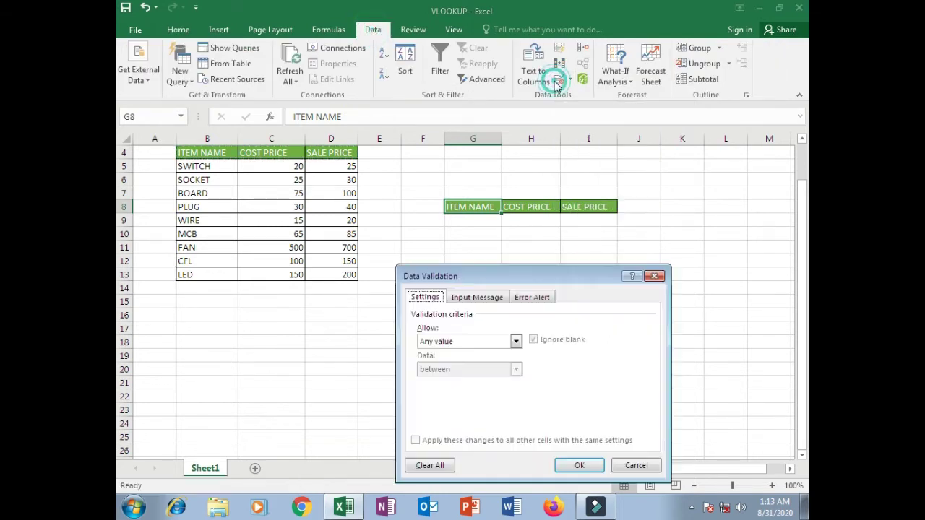
{"action": "left_click_drag", "start_coordinate": [533, 273], "coordinate": [571, 251]}
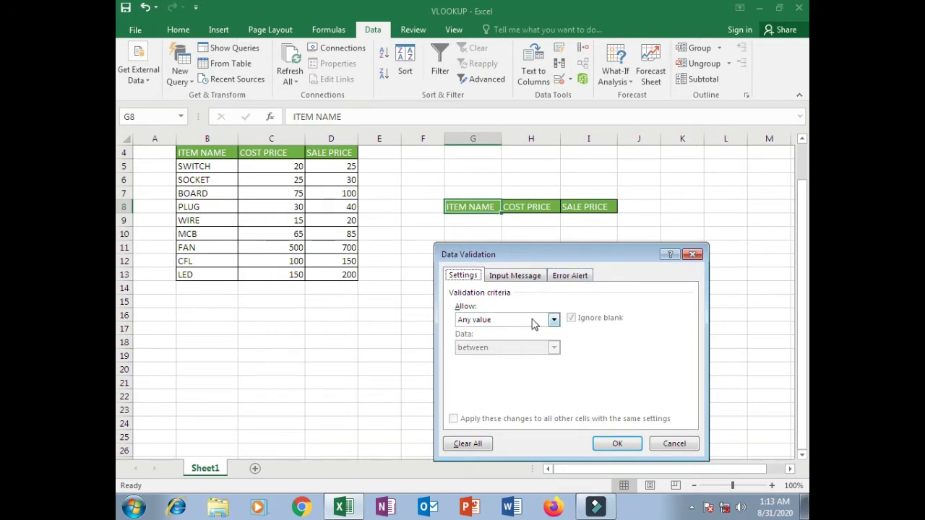
{"action": "left_click", "coordinate": [554, 320]}
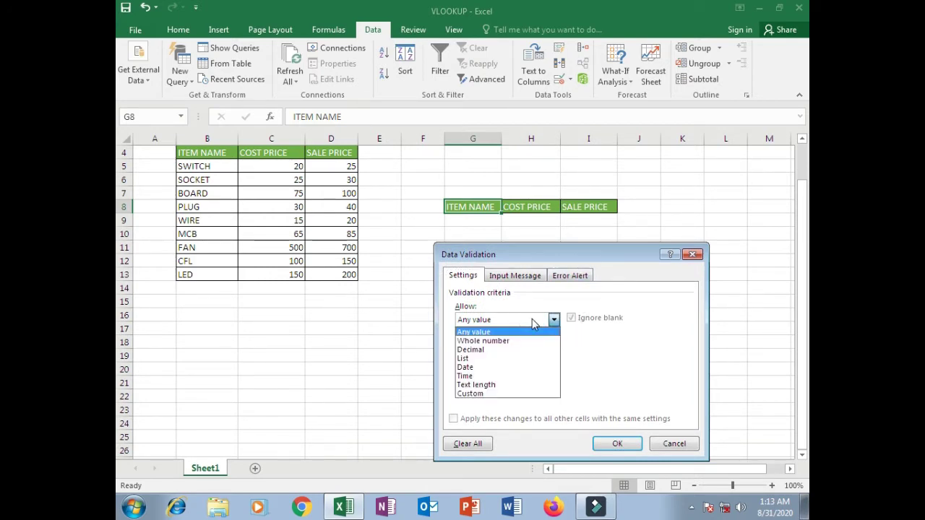
{"action": "left_click", "coordinate": [500, 359]}
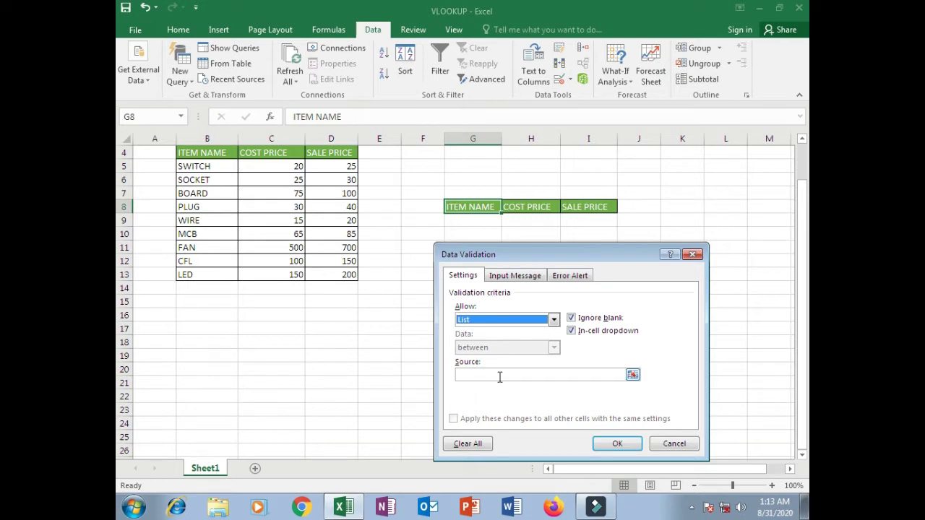
{"action": "left_click", "coordinate": [464, 375]}
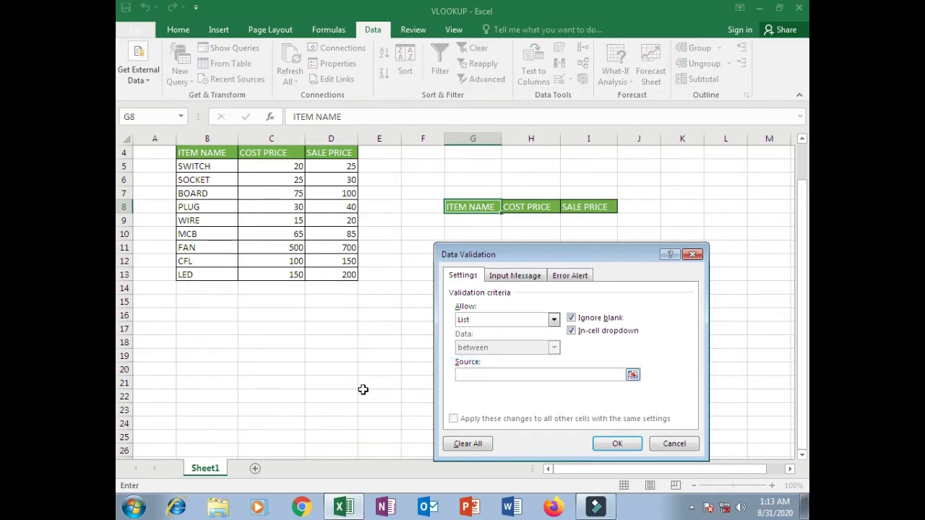
{"action": "left_click_drag", "start_coordinate": [196, 153], "coordinate": [191, 269]}
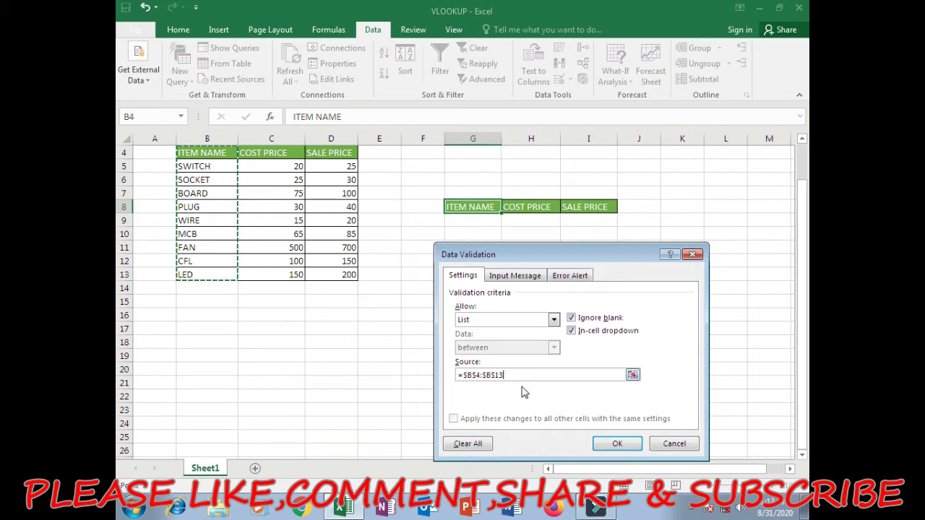
{"action": "left_click", "coordinate": [615, 446]}
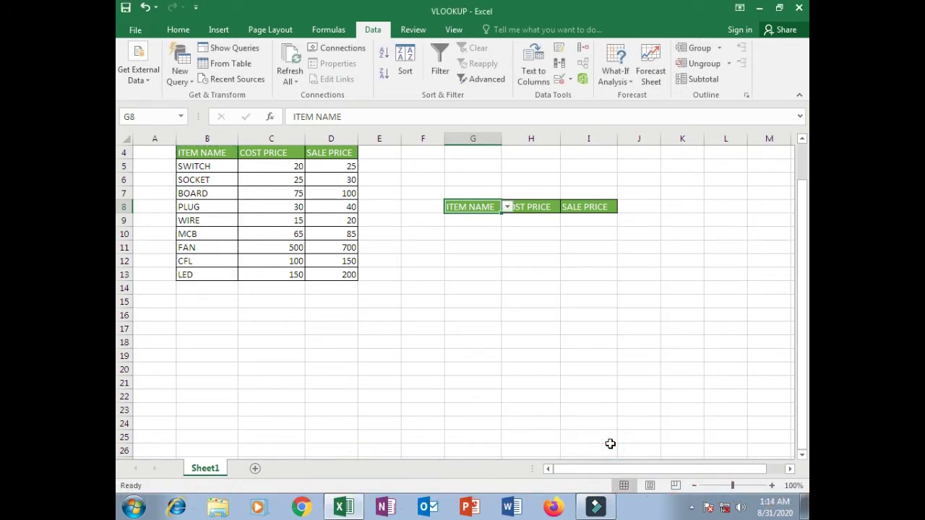
{"action": "left_click", "coordinate": [507, 208]}
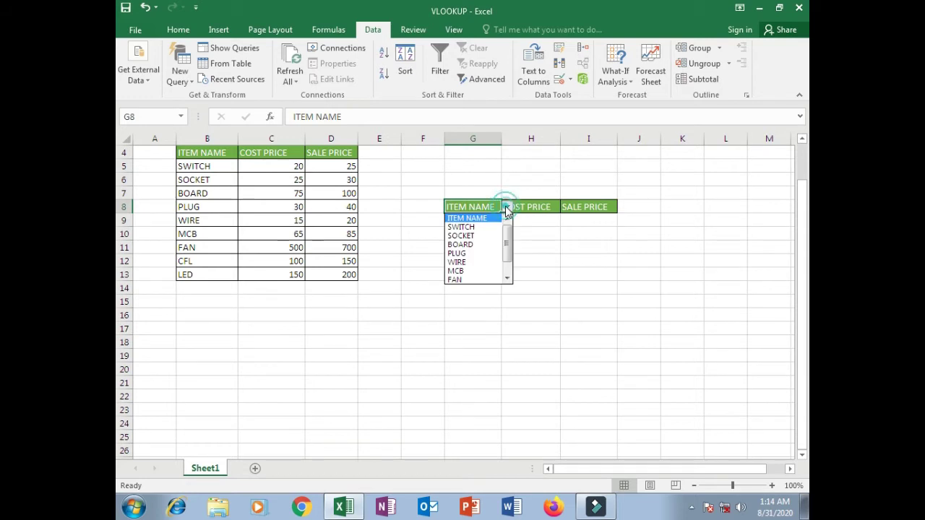
{"action": "left_click", "coordinate": [477, 293]}
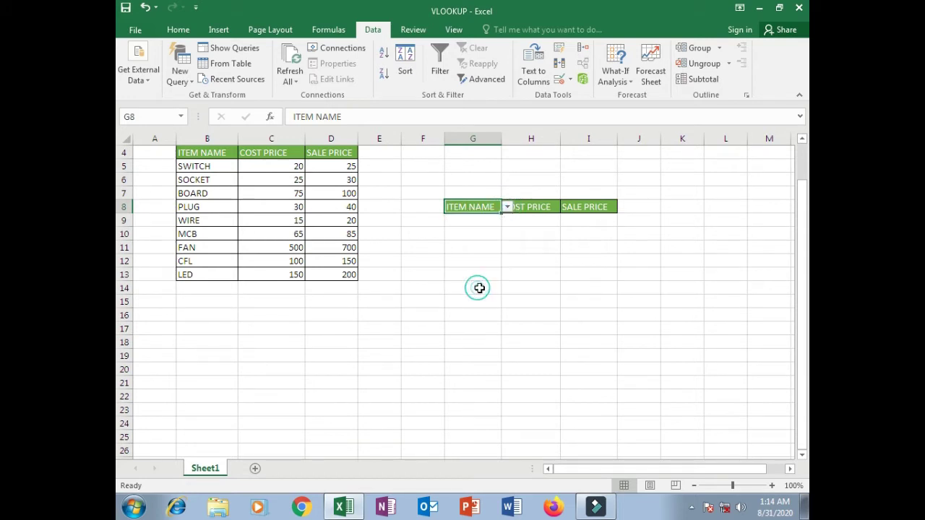
Enter a VLOOKUP in G9 with lookup value G8, table array B4:D13, column index 1 and range lookup 0.
{"action": "left_click", "coordinate": [463, 224]}
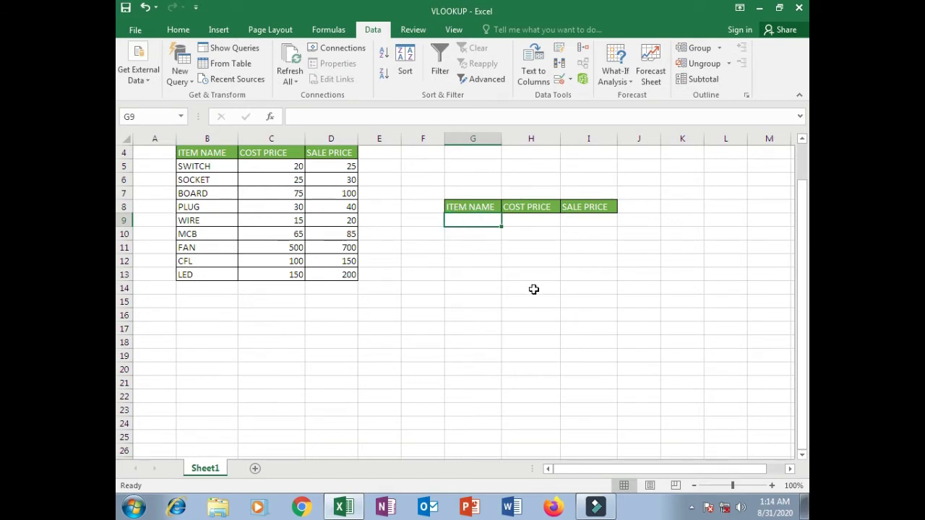
{"action": "type", "text": "="}
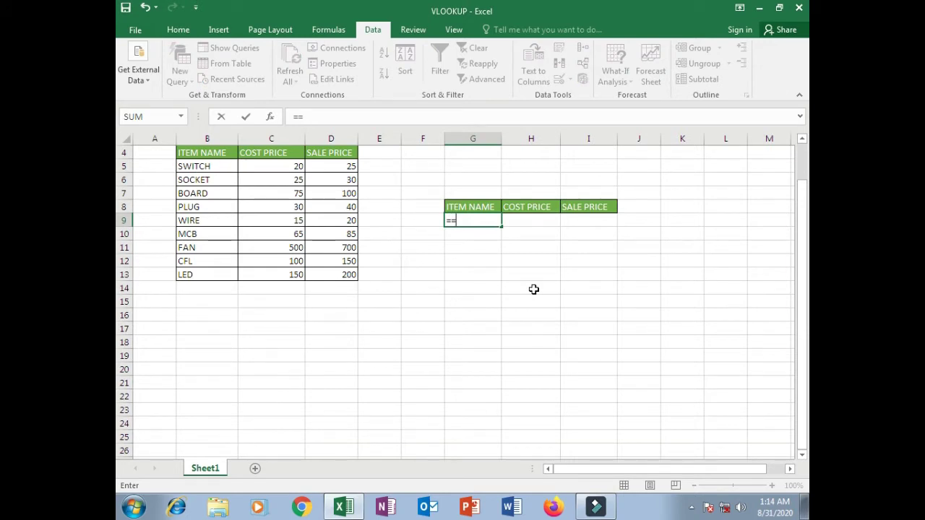
{"action": "type", "text": "VL"}
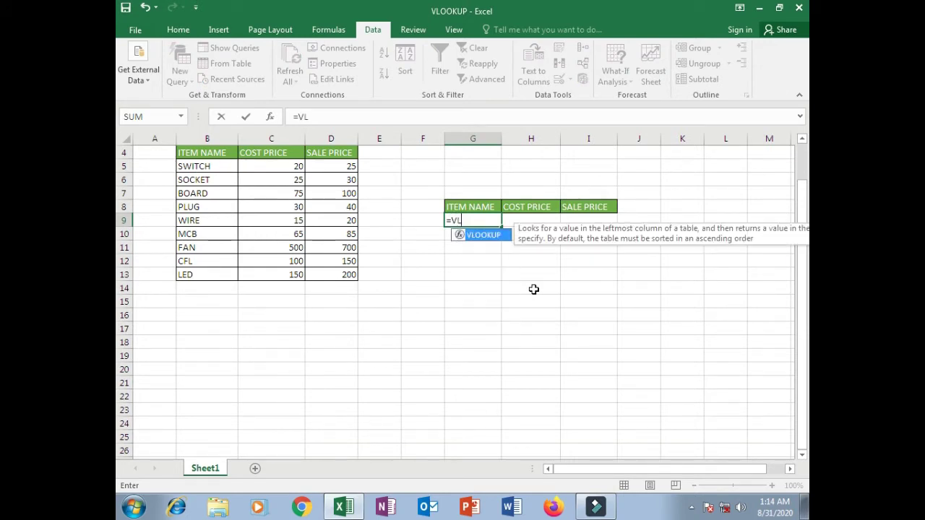
{"action": "type", "text": "OOKUP"}
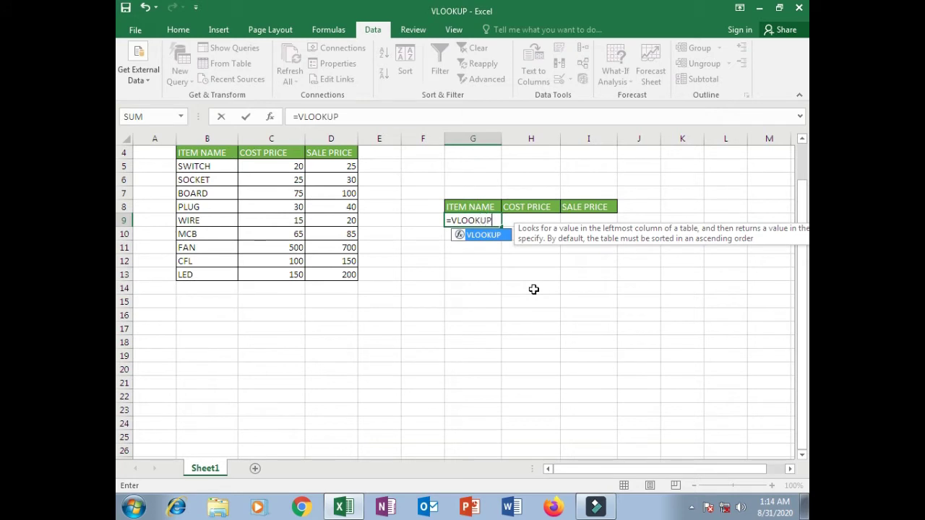
{"action": "key", "text": "ctrl+a"}
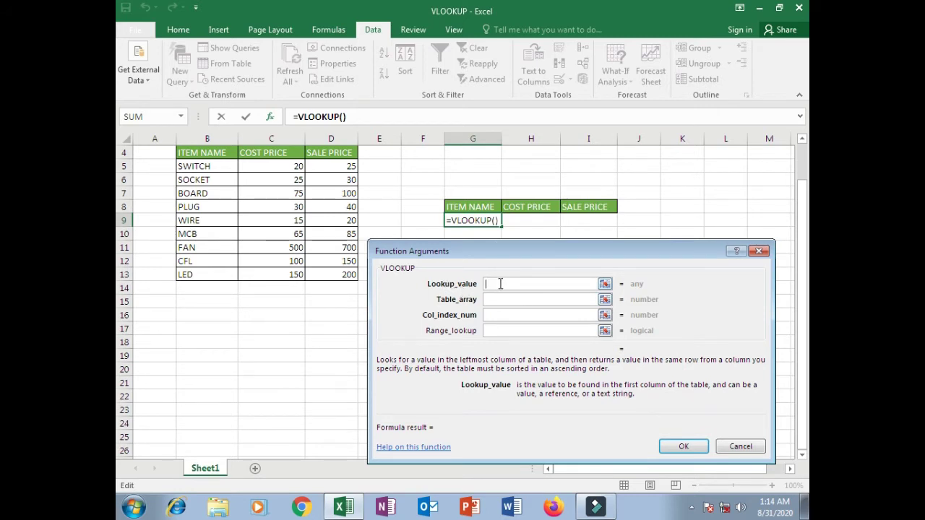
{"action": "left_click", "coordinate": [474, 208]}
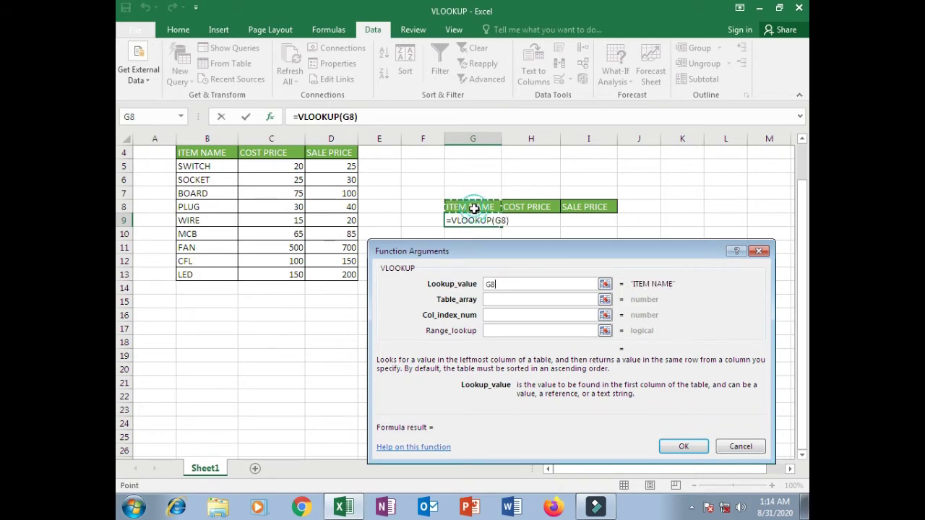
{"action": "left_click", "coordinate": [494, 300]}
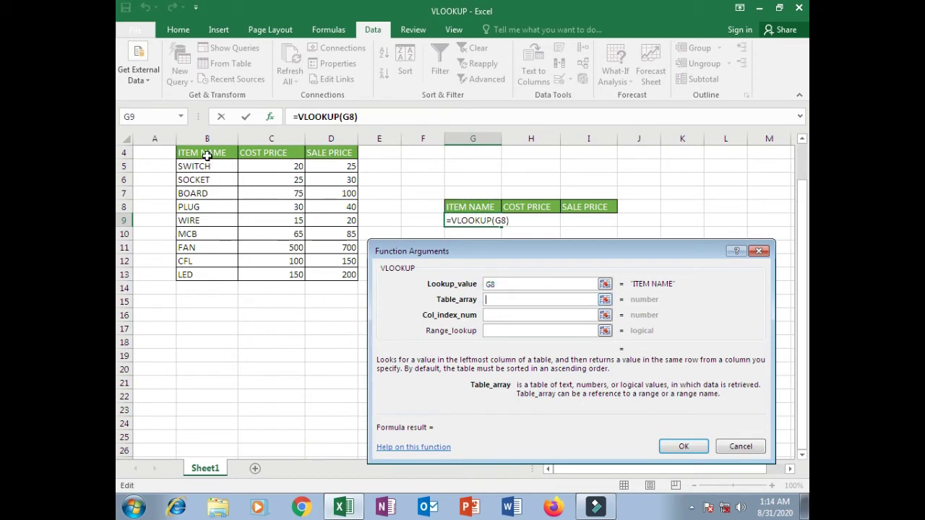
{"action": "left_click_drag", "start_coordinate": [201, 158], "coordinate": [324, 275]}
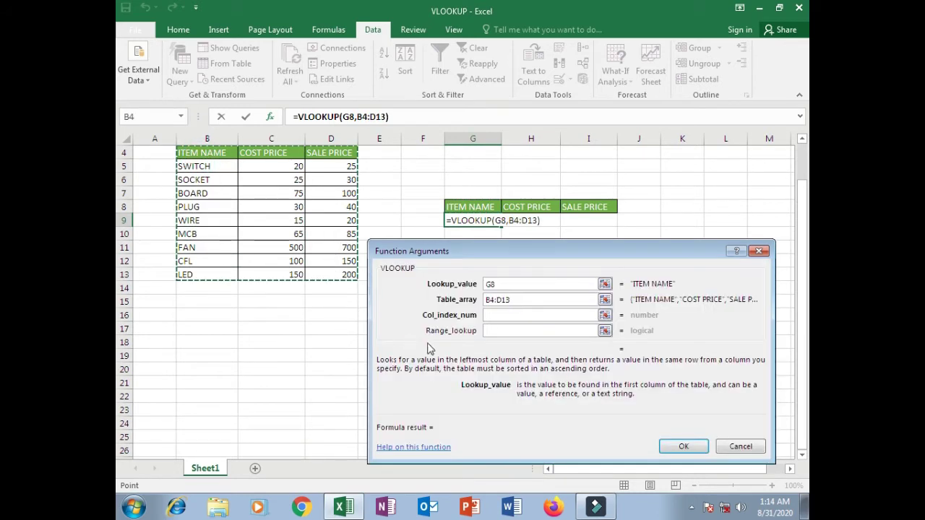
{"action": "left_click", "coordinate": [496, 315]}
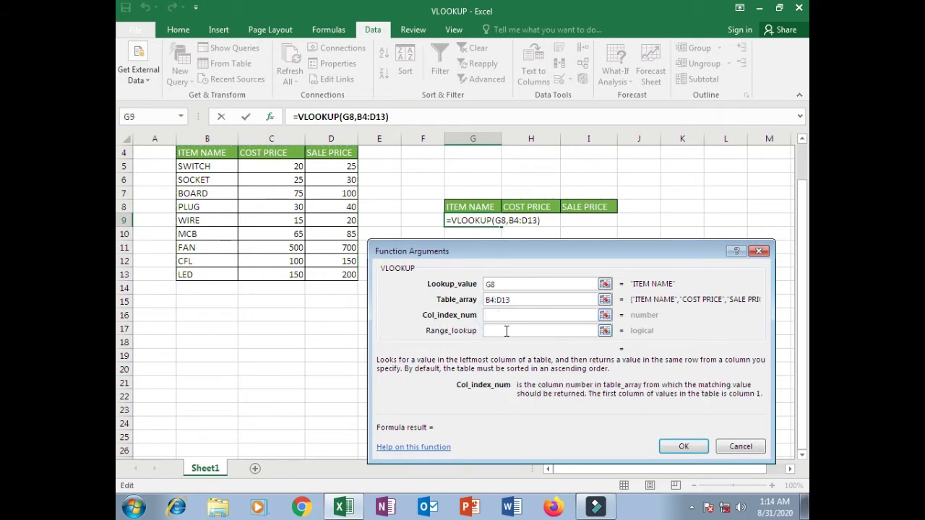
{"action": "type", "text": "1"}
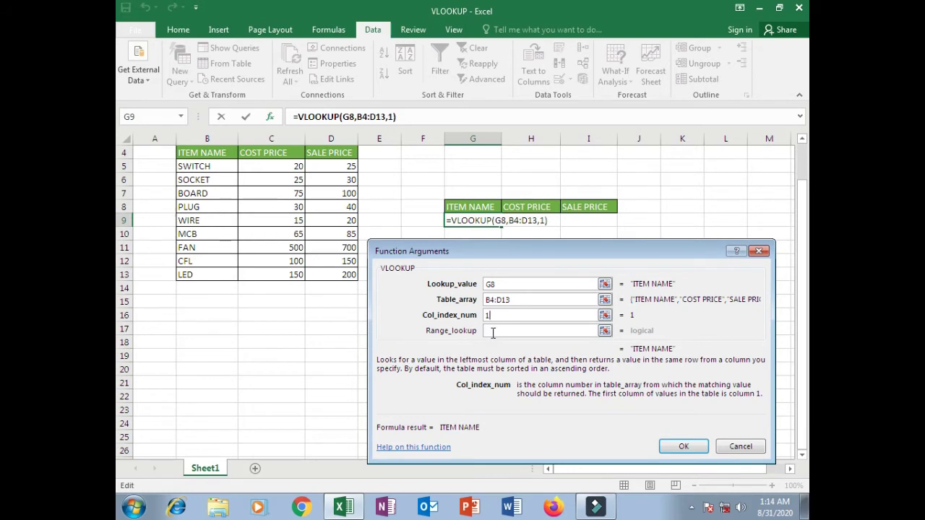
{"action": "left_click", "coordinate": [495, 330]}
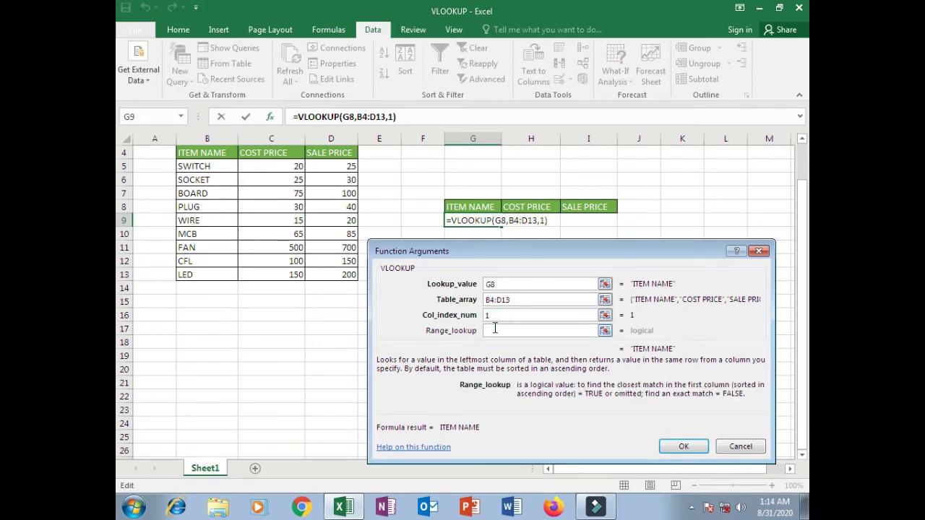
{"action": "type", "text": "0"}
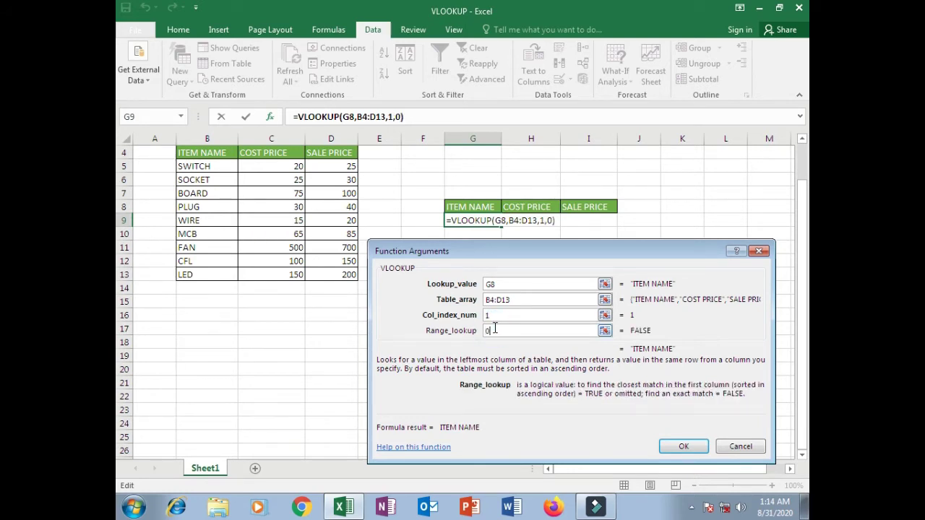
{"action": "left_click", "coordinate": [684, 446]}
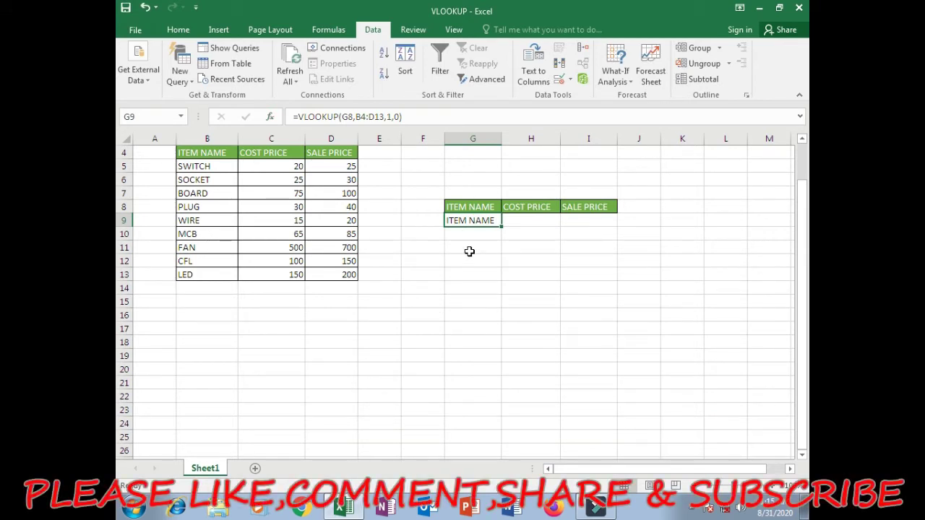
Enter a VLOOKUP in H9 with lookup value G8, table array B4:D13, column index 2 and range lookup 0.
{"action": "left_click", "coordinate": [520, 221]}
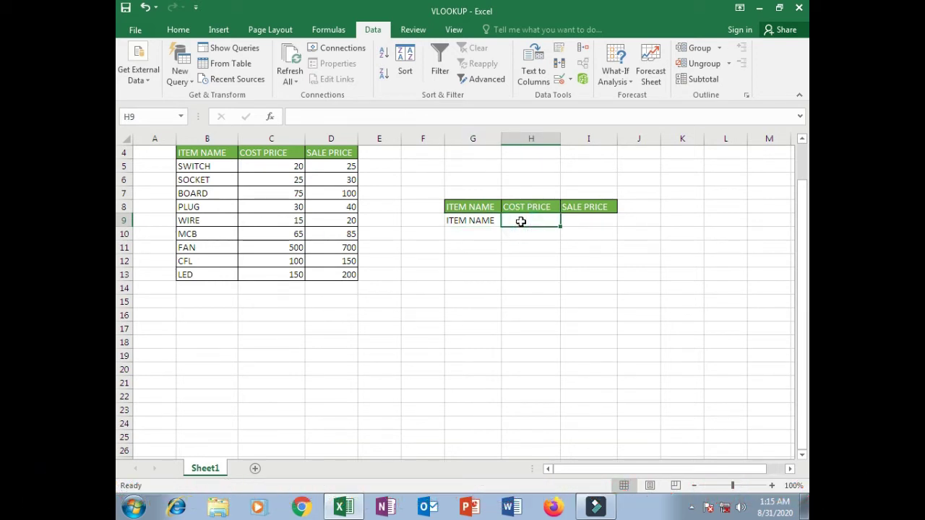
{"action": "type", "text": "="}
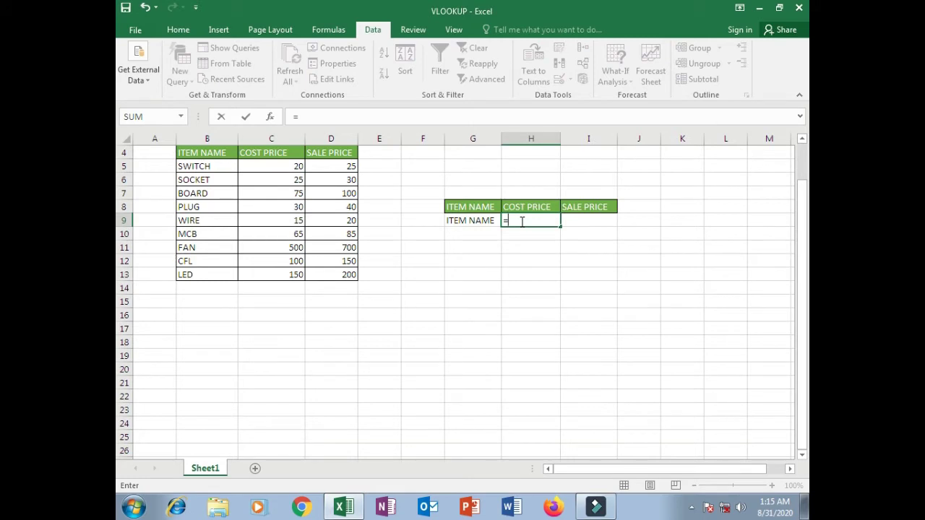
{"action": "type", "text": "V"}
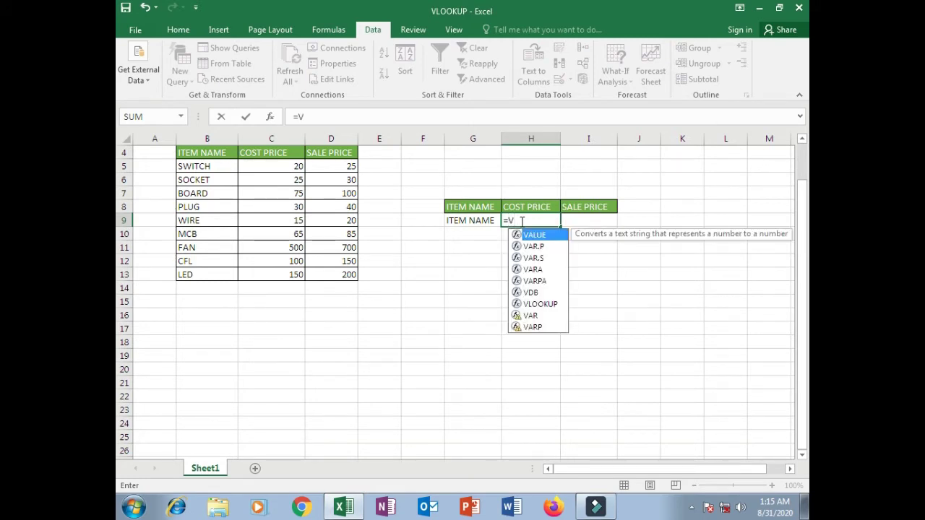
{"action": "type", "text": "LOOKUP"}
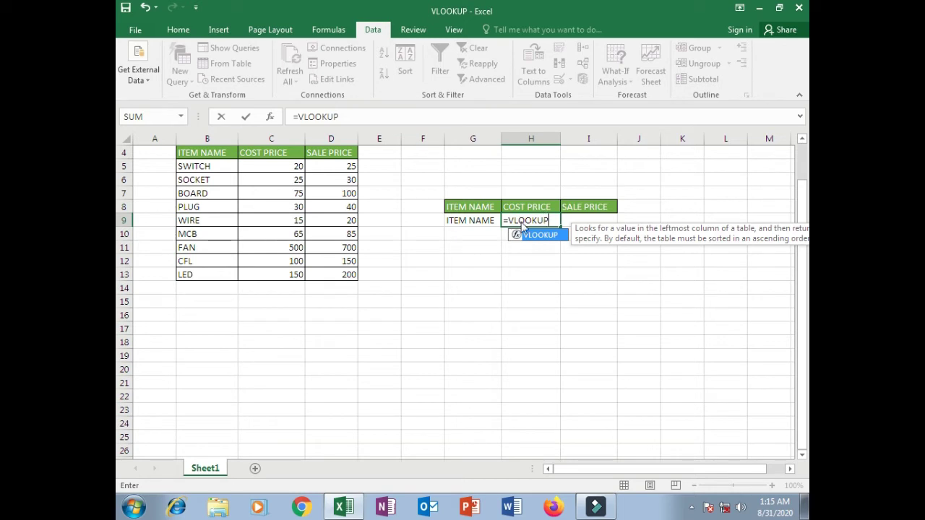
{"action": "key", "text": "ctrl+a"}
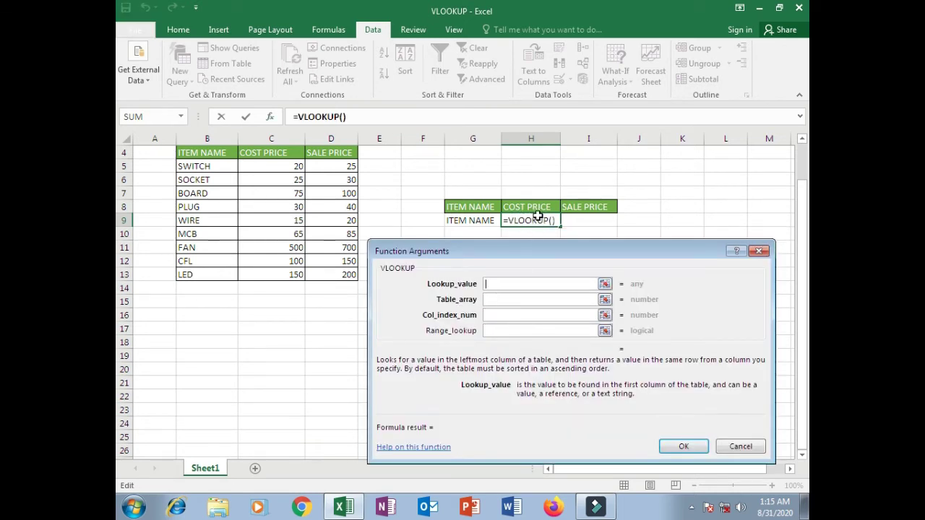
{"action": "left_click", "coordinate": [467, 209]}
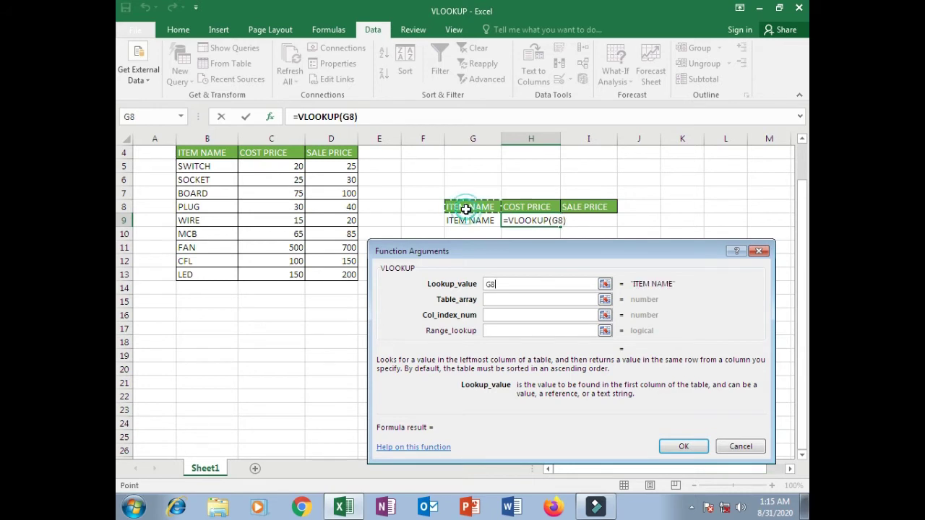
{"action": "left_click", "coordinate": [495, 300]}
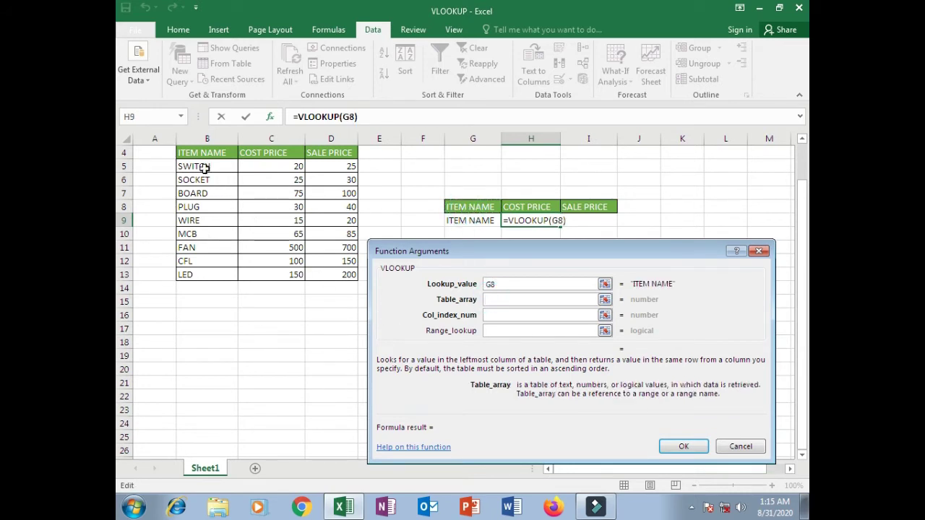
{"action": "left_click_drag", "start_coordinate": [189, 153], "coordinate": [321, 274]}
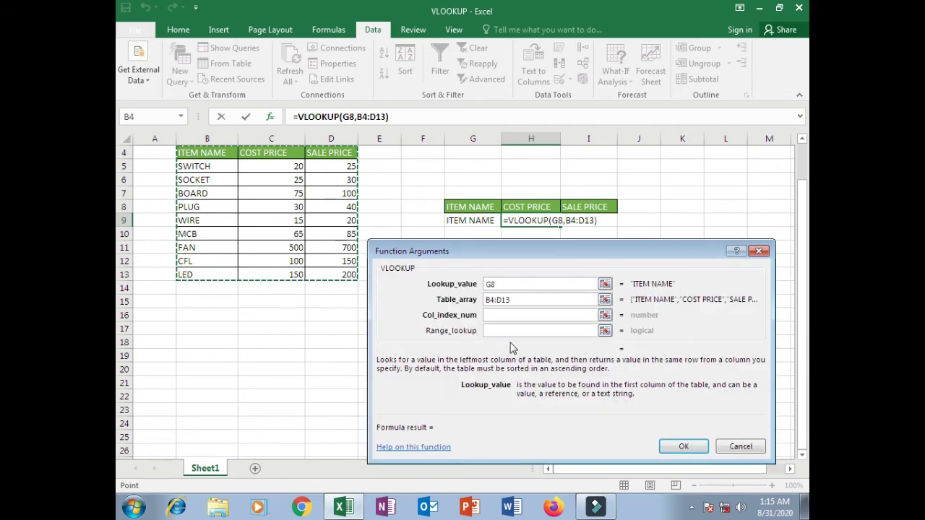
{"action": "left_click", "coordinate": [500, 317]}
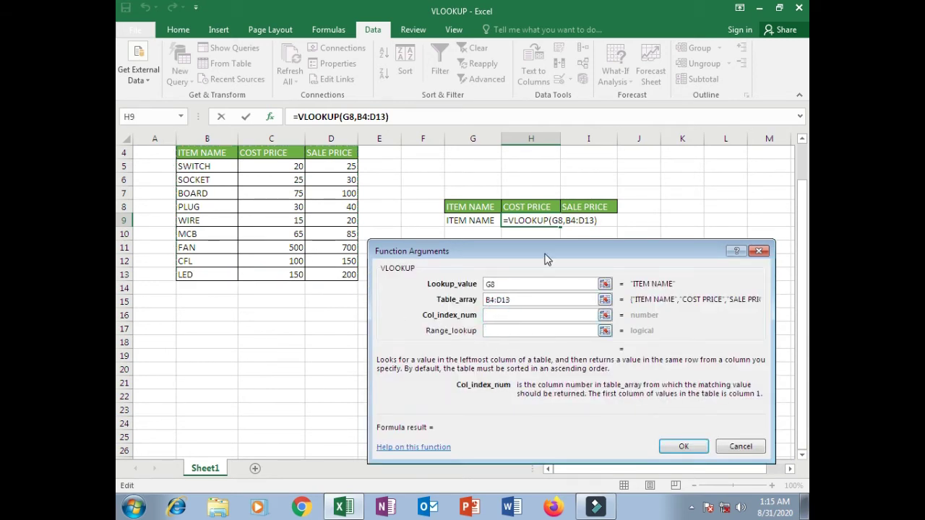
{"action": "type", "text": "2"}
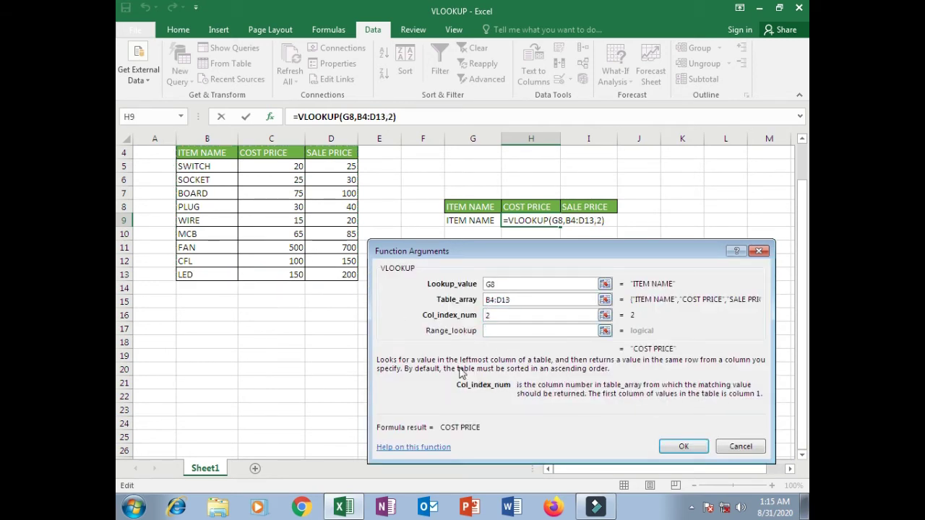
{"action": "left_click", "coordinate": [493, 331]}
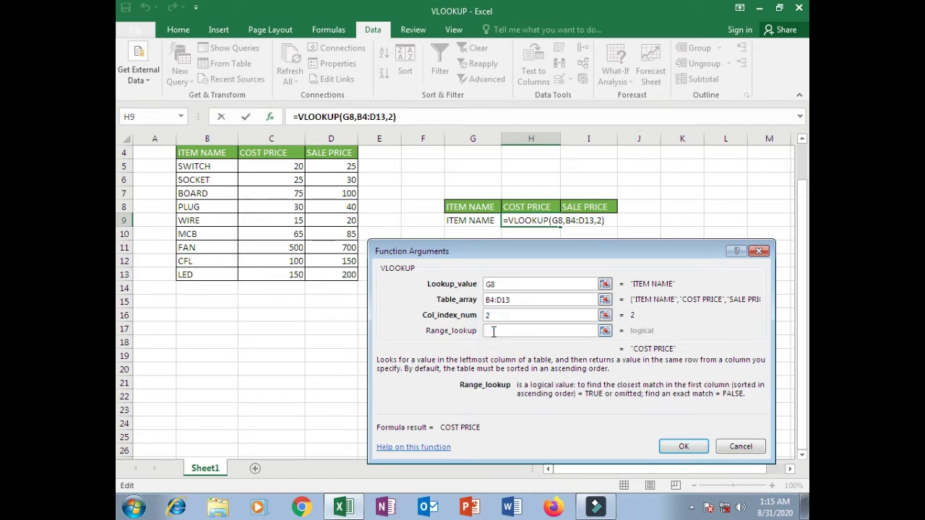
{"action": "type", "text": "0"}
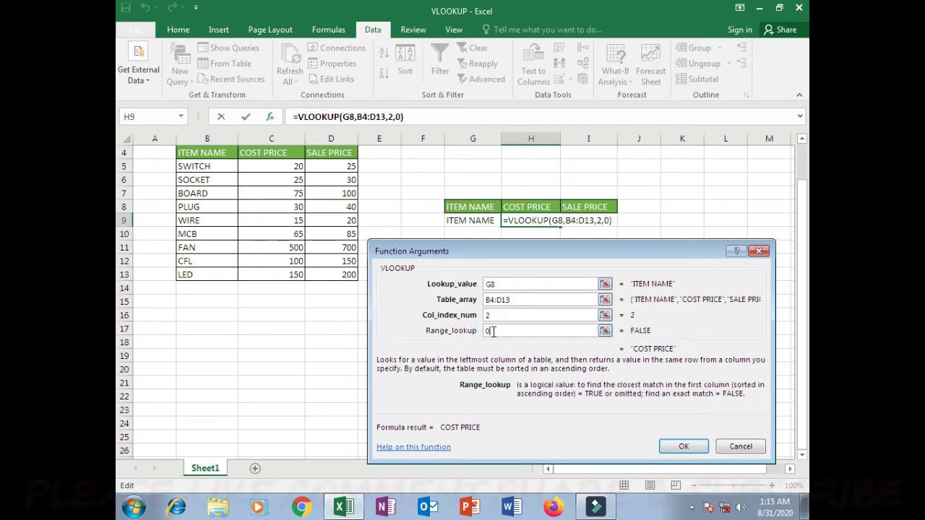
{"action": "left_click", "coordinate": [680, 446]}
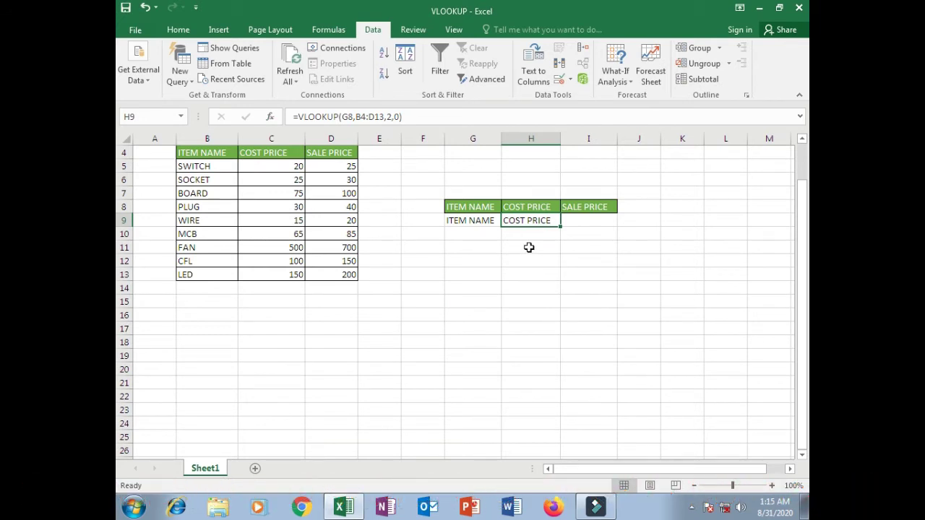
Enter a VLOOKUP in I9 with lookup value G8, table array B4:D13, column index 3 and range lookup 0.
{"action": "left_click", "coordinate": [582, 224]}
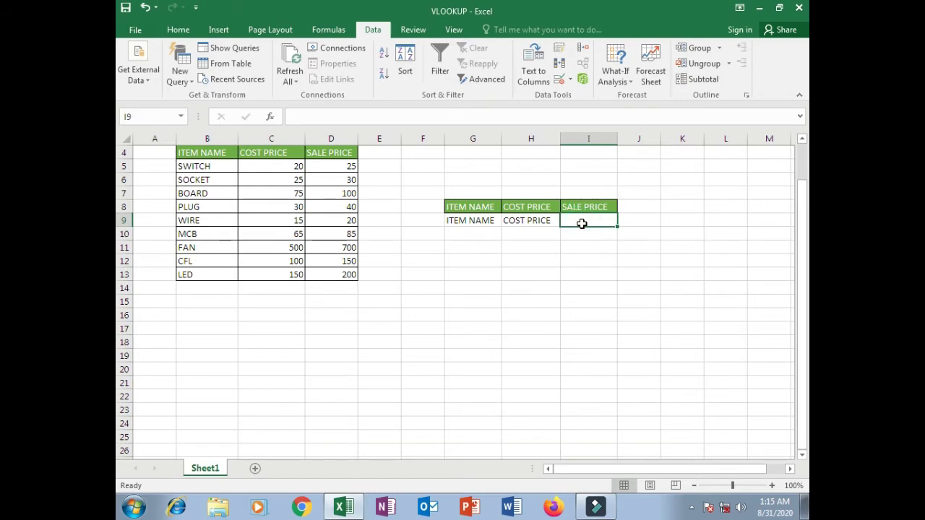
{"action": "type", "text": "="}
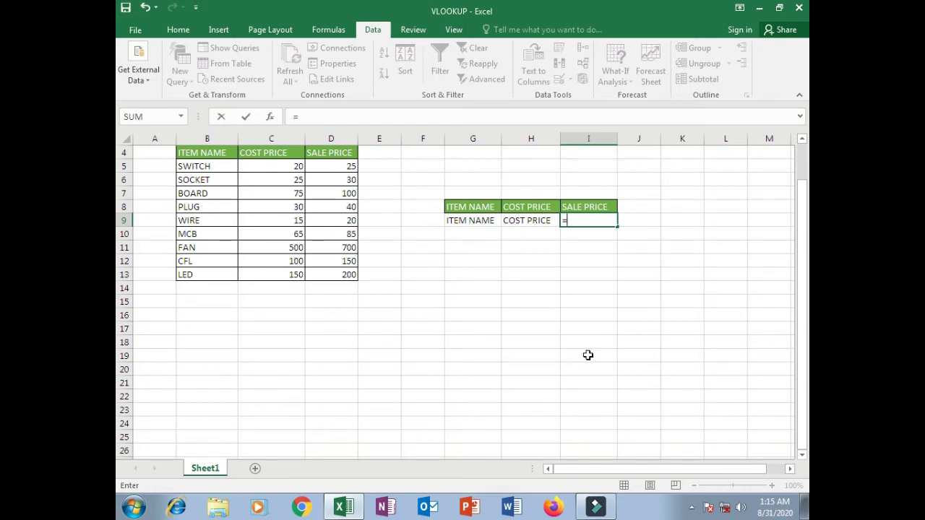
{"action": "type", "text": "VLOOKUP"}
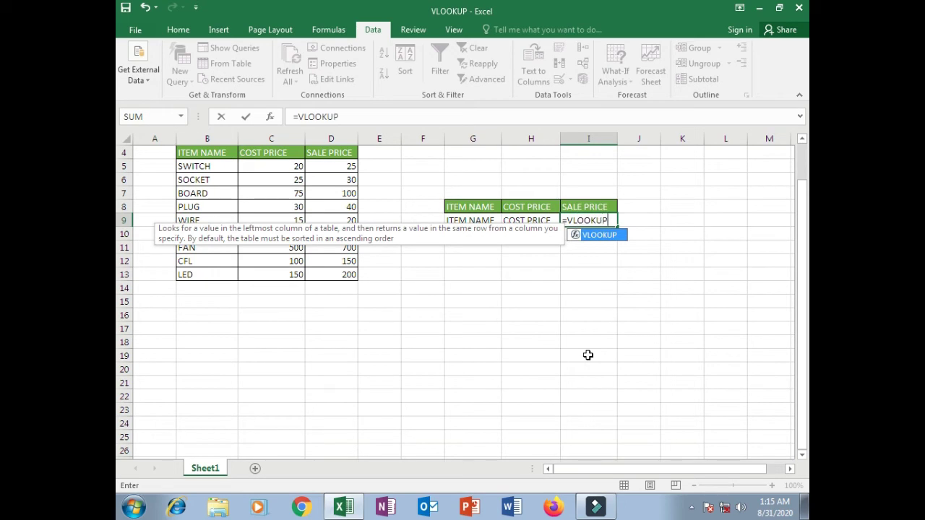
{"action": "key", "text": "ctrl+a"}
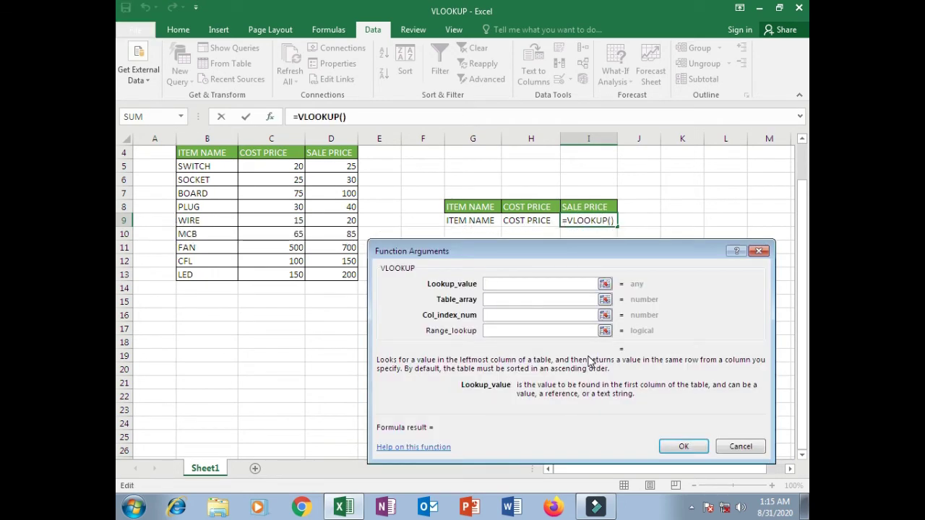
{"action": "left_click_drag", "start_coordinate": [511, 260], "coordinate": [536, 273]}
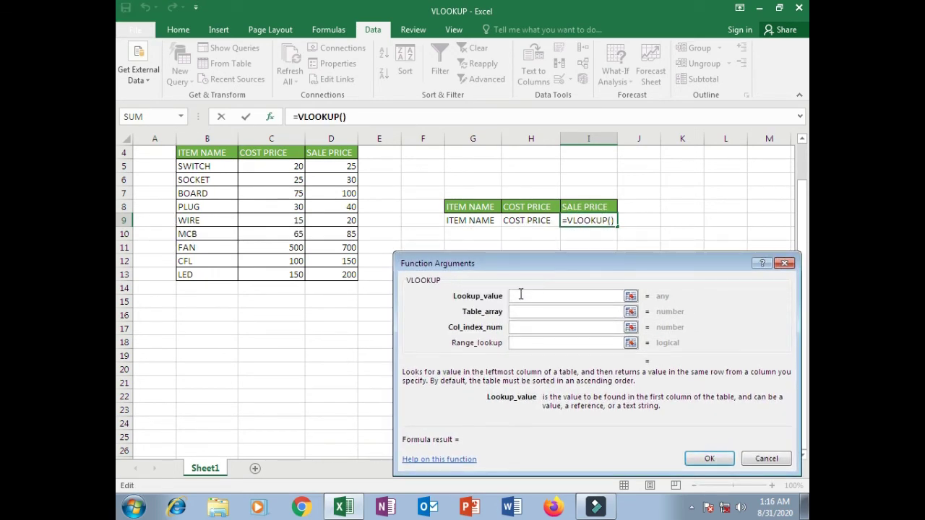
{"action": "left_click", "coordinate": [521, 295]}
{"action": "left_click", "coordinate": [477, 208]}
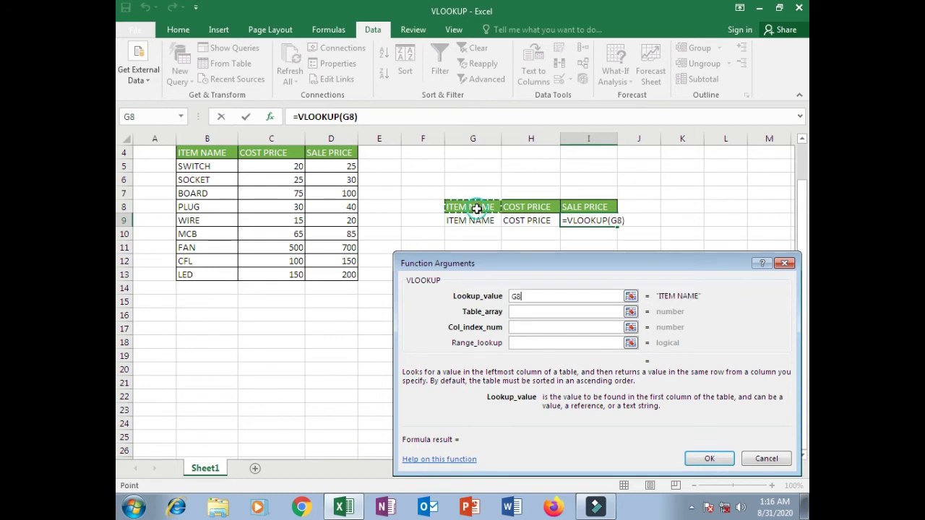
{"action": "left_click", "coordinate": [521, 311]}
{"action": "left_click_drag", "start_coordinate": [184, 153], "coordinate": [320, 272]}
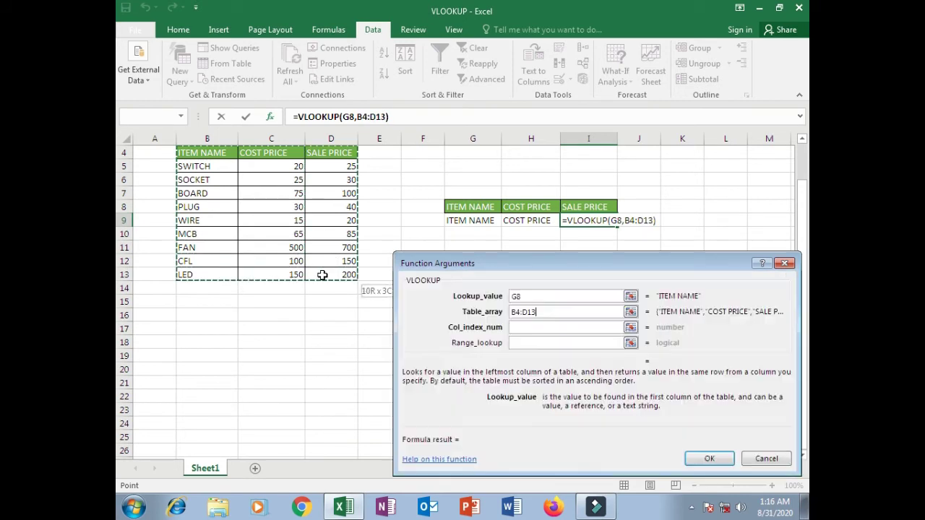
{"action": "left_click", "coordinate": [535, 327]}
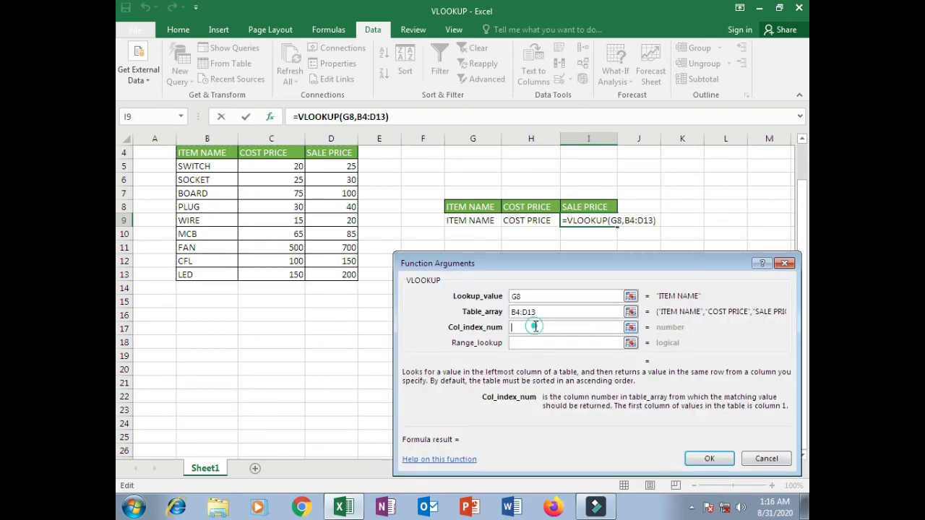
{"action": "type", "text": "3"}
{"action": "left_click", "coordinate": [545, 344]}
{"action": "type", "text": "0"}
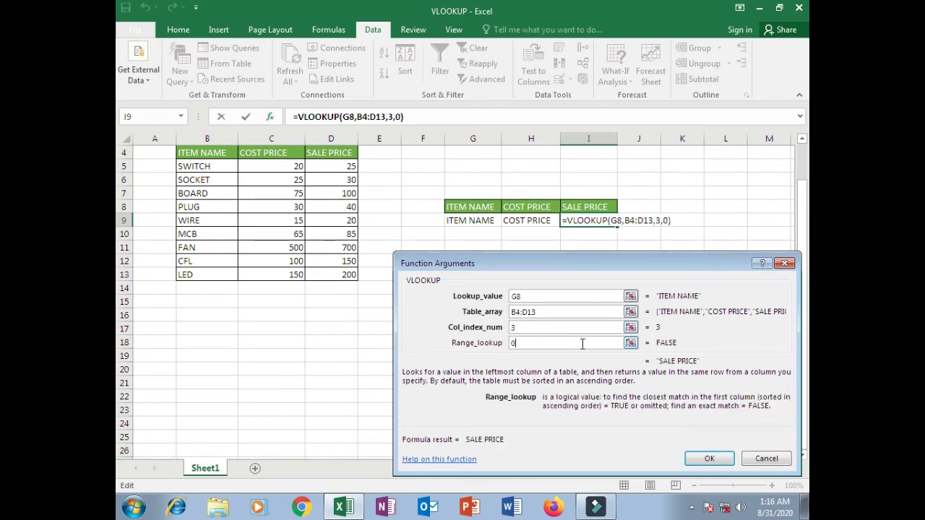
{"action": "left_click", "coordinate": [712, 458]}
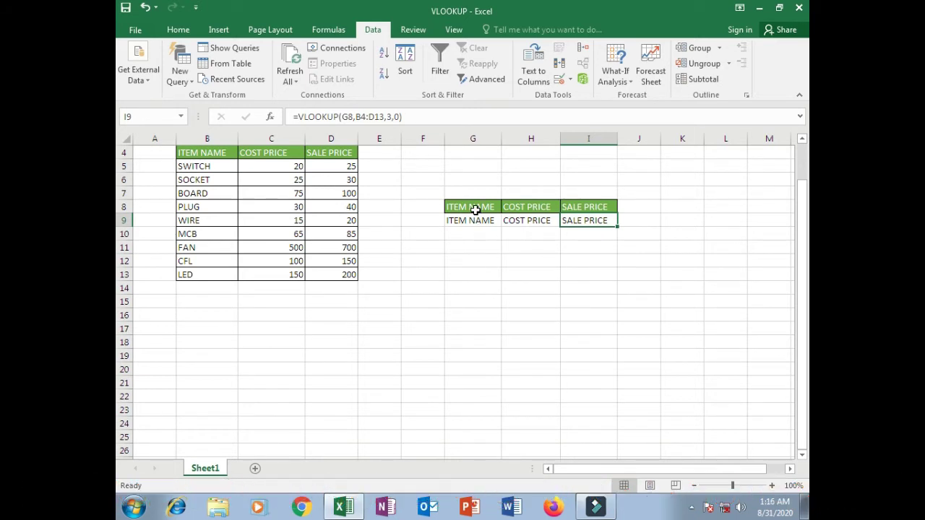
Test the lookup by setting G8 to BOARD, MCB and FAN in turn.
{"action": "left_click", "coordinate": [475, 209]}
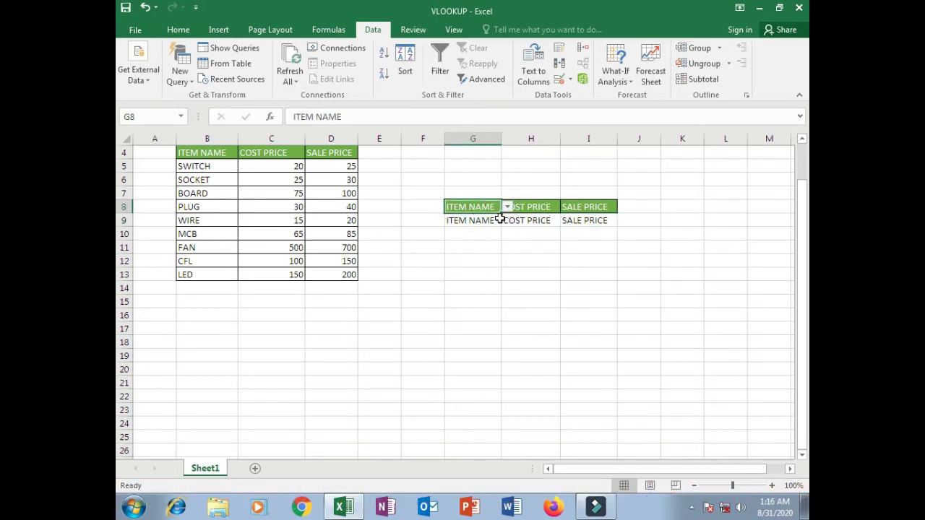
{"action": "left_click", "coordinate": [508, 208]}
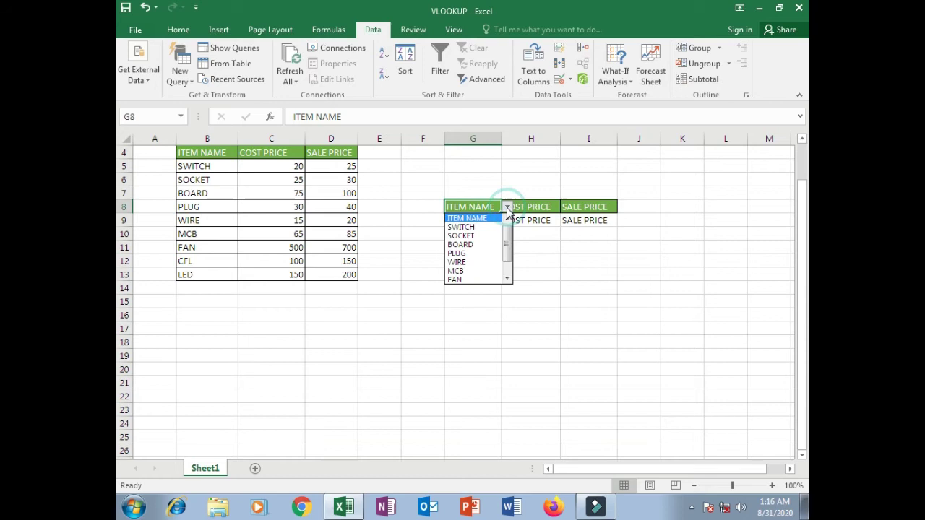
{"action": "left_click", "coordinate": [470, 245]}
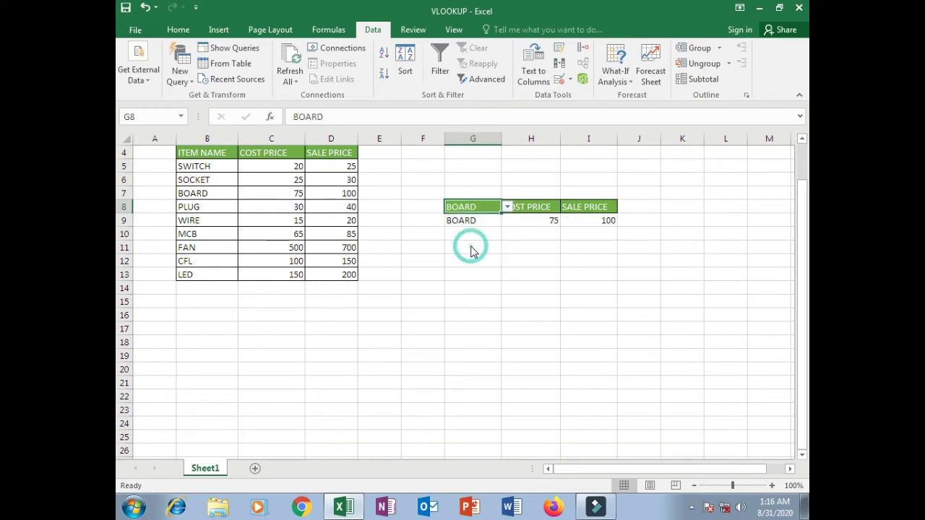
{"action": "left_click", "coordinate": [508, 209]}
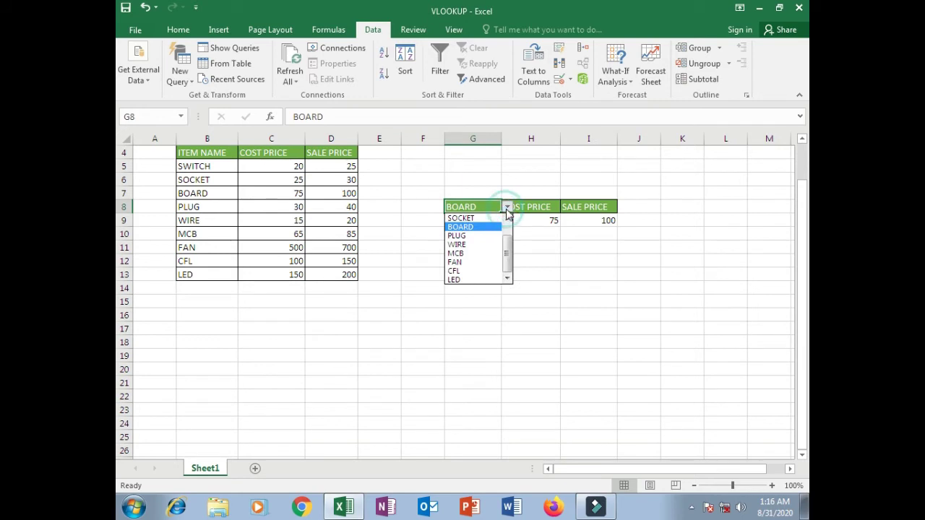
{"action": "left_click", "coordinate": [476, 254]}
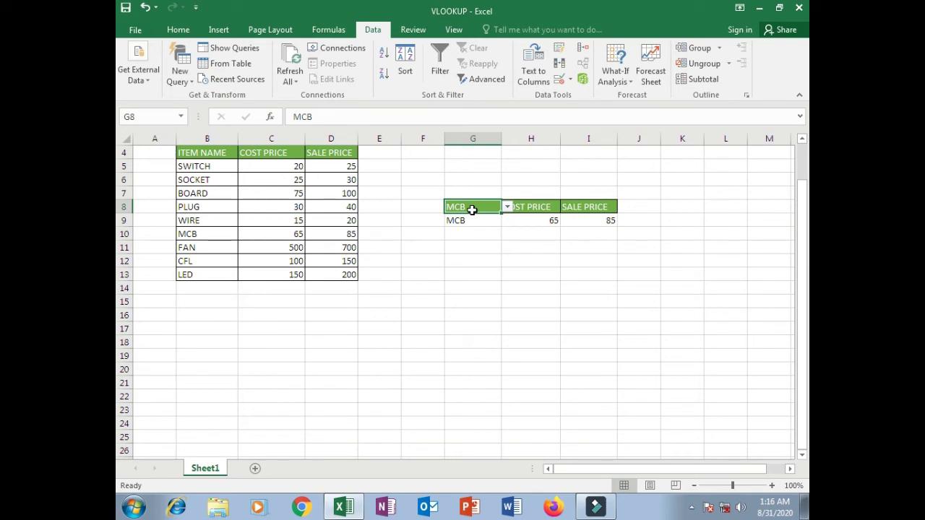
{"action": "type", "text": "FAN"}
{"action": "key", "text": "Return"}
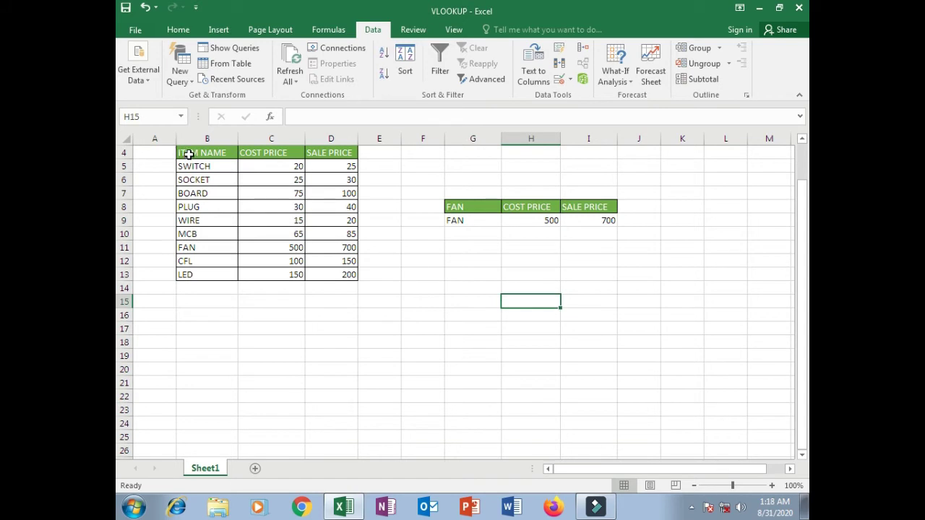
Copy the price table B4:D13 and paste it transposed at B21.
{"action": "left_click_drag", "start_coordinate": [187, 154], "coordinate": [339, 273]}
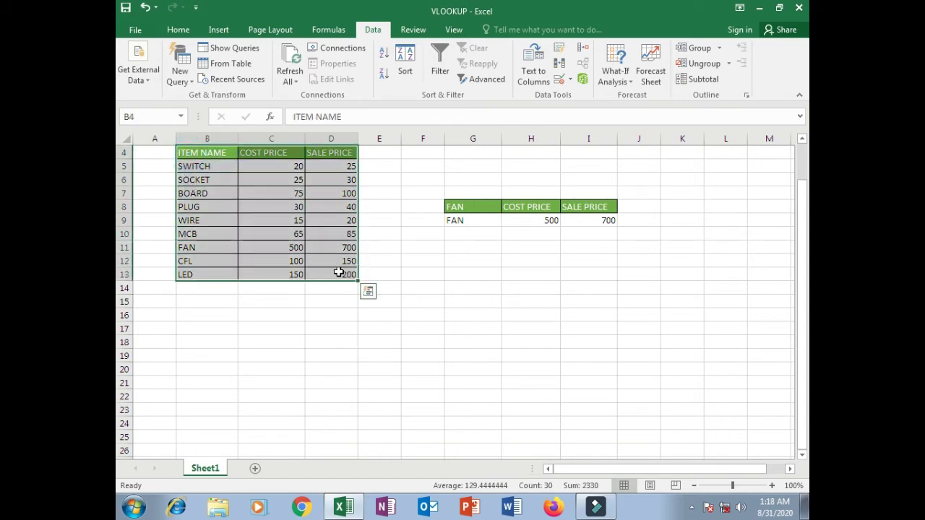
{"action": "right_click", "coordinate": [272, 206]}
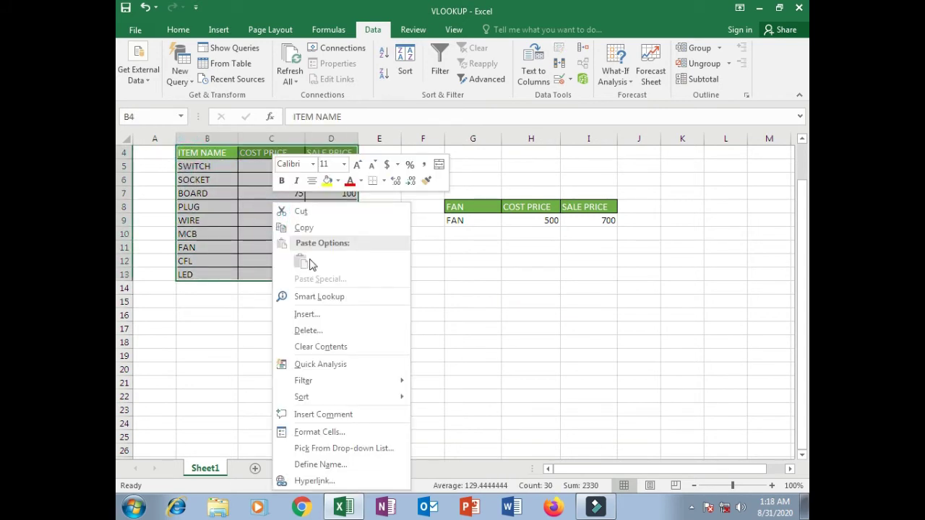
{"action": "left_click", "coordinate": [304, 228]}
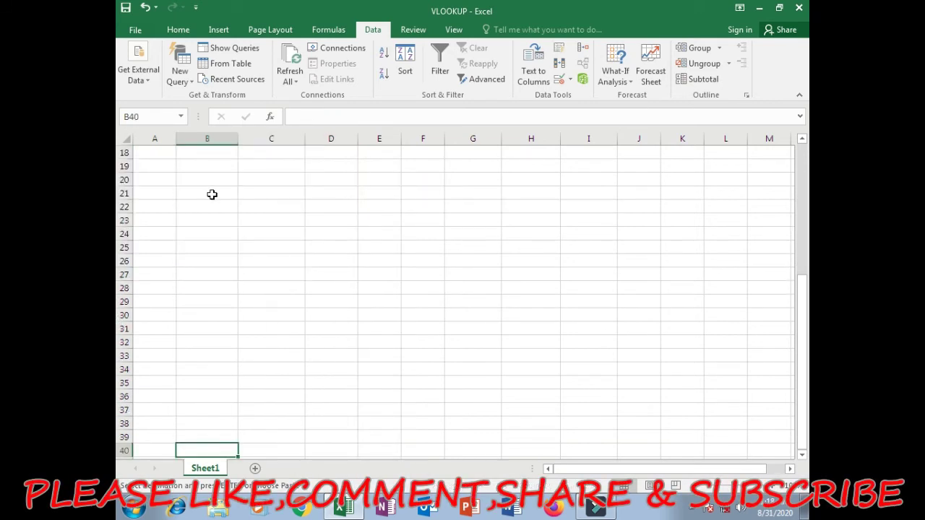
{"action": "left_click", "coordinate": [211, 195]}
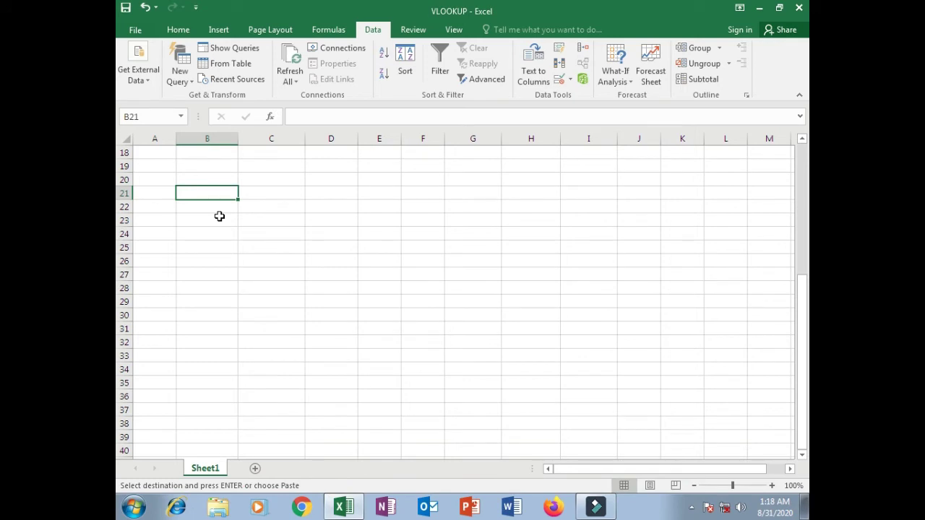
{"action": "right_click", "coordinate": [221, 196]}
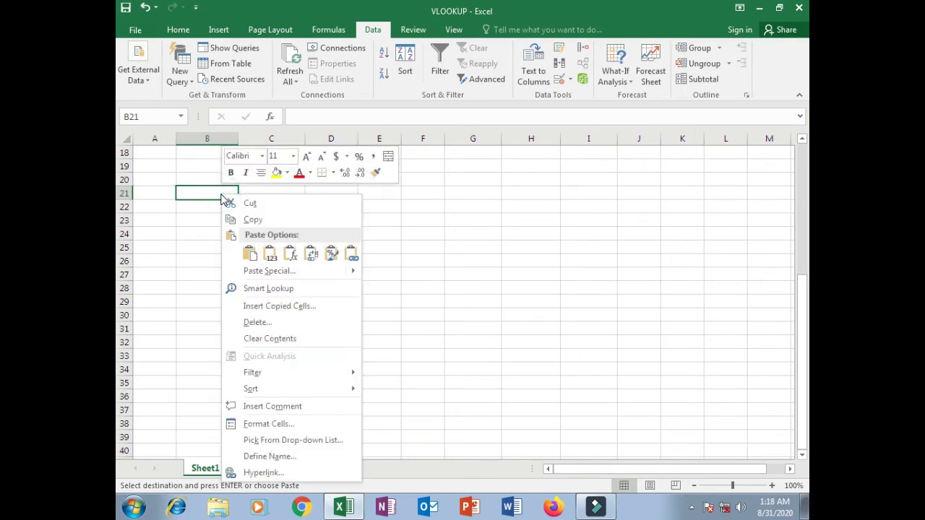
{"action": "left_click", "coordinate": [253, 270]}
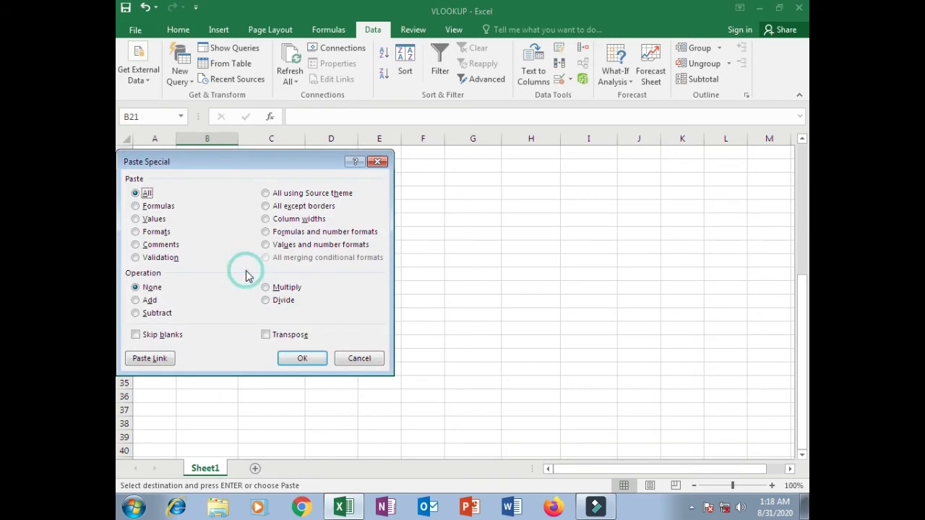
{"action": "left_click", "coordinate": [266, 335]}
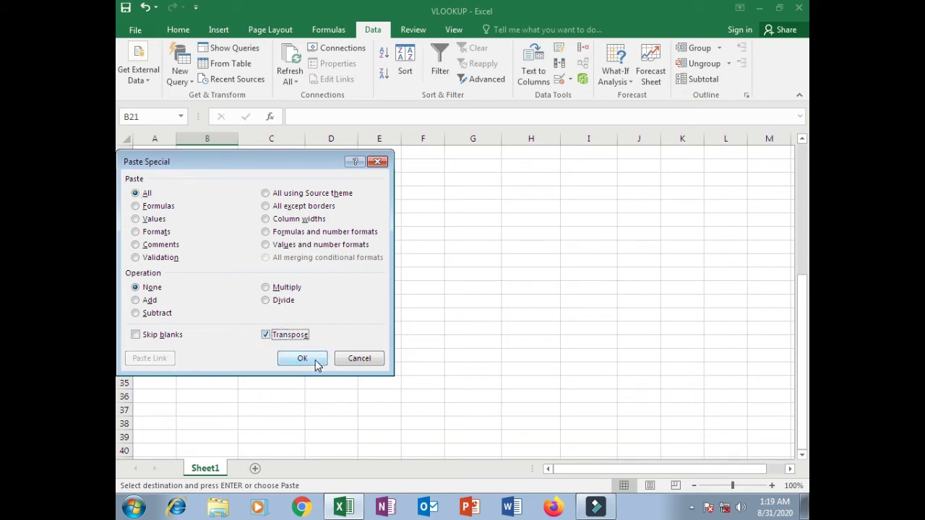
{"action": "left_click", "coordinate": [303, 358]}
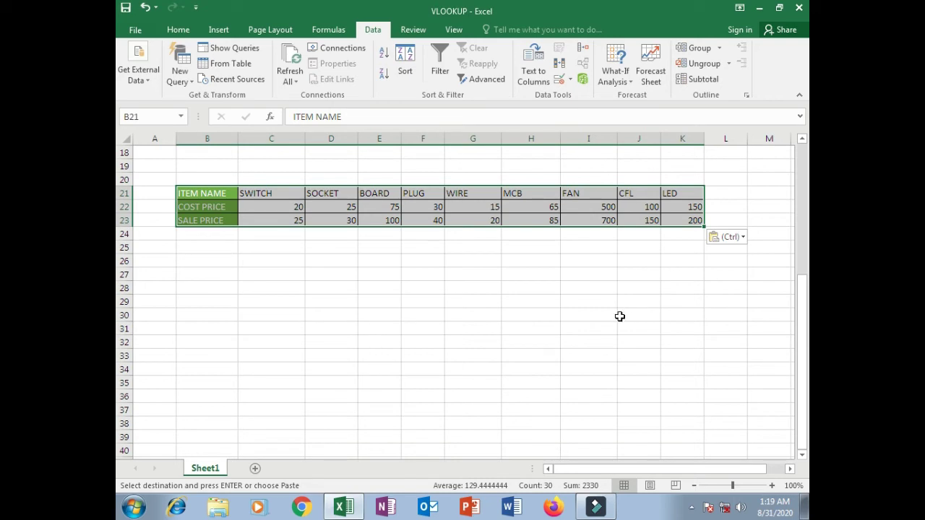
Copy the header cells B21:B23 and paste them at B27.
{"action": "left_click_drag", "start_coordinate": [195, 193], "coordinate": [195, 220]}
{"action": "right_click", "coordinate": [221, 216]}
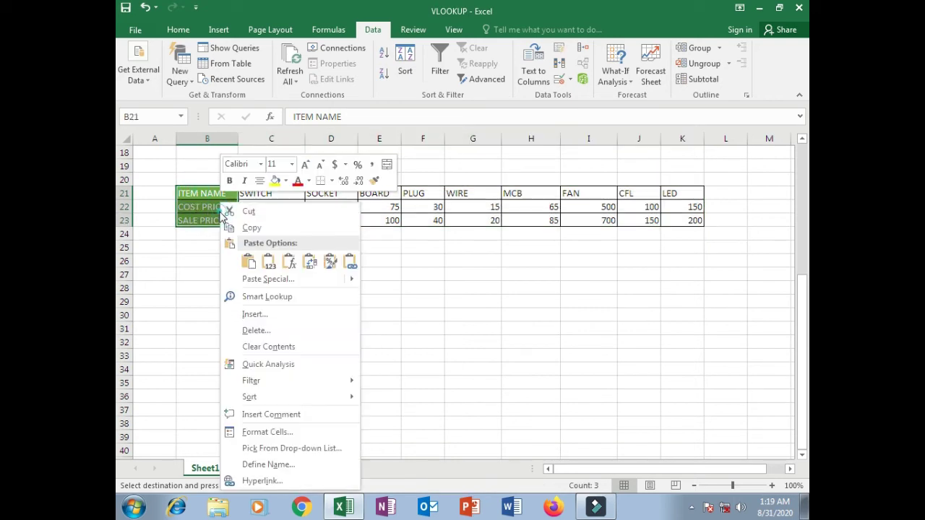
{"action": "left_click", "coordinate": [248, 231]}
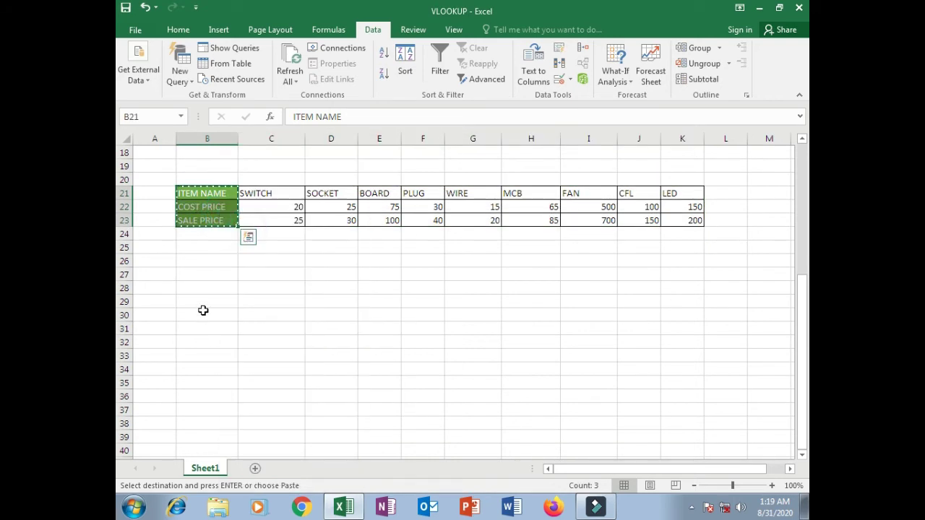
{"action": "left_click", "coordinate": [207, 274]}
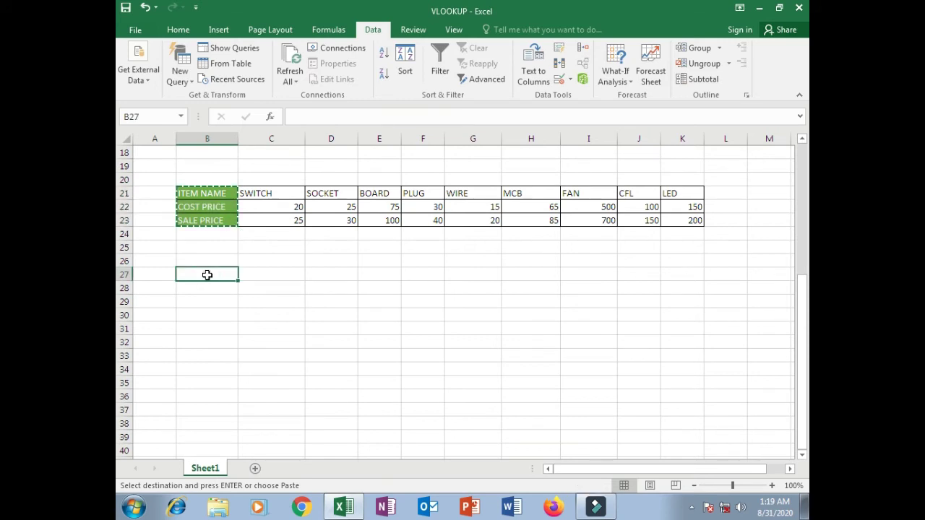
{"action": "right_click", "coordinate": [207, 275]}
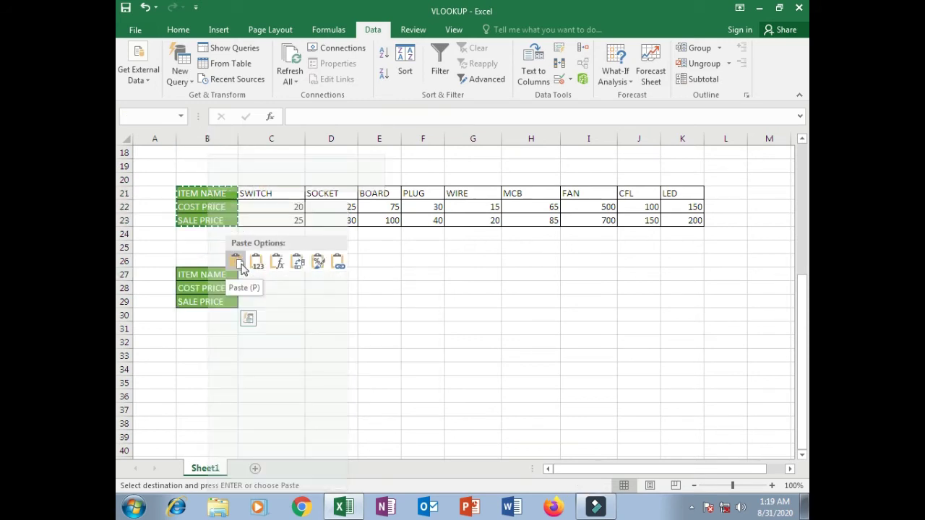
{"action": "left_click", "coordinate": [236, 261]}
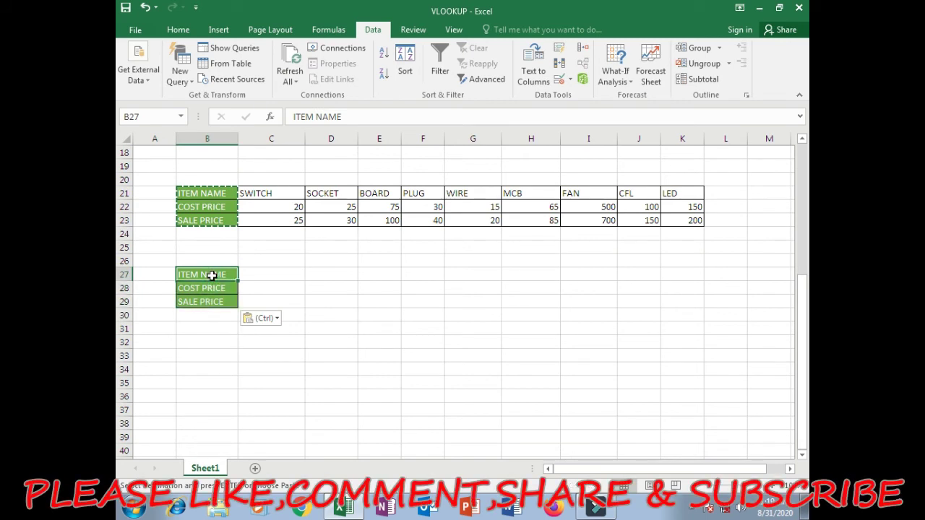
Add a list validation to B27 with source =$B$21:$K$21 and check its drop-down choices.
{"action": "left_click", "coordinate": [559, 80]}
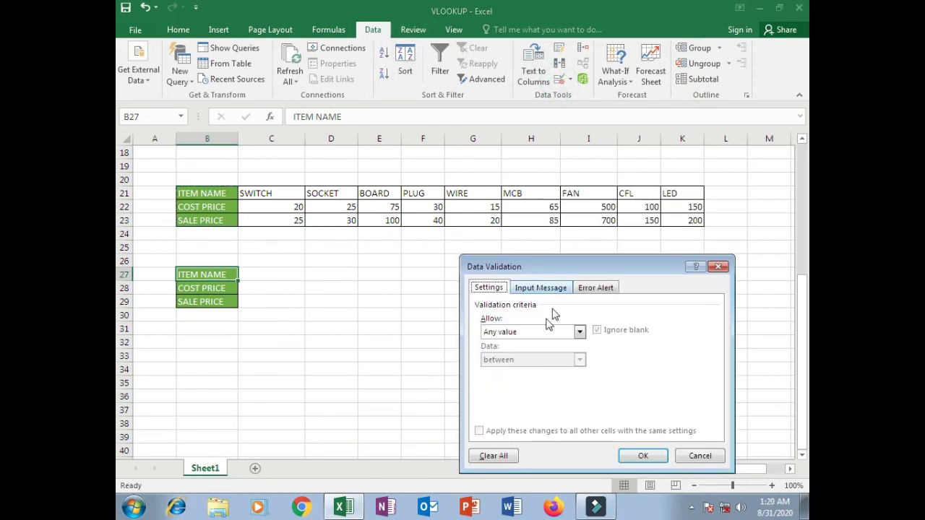
{"action": "left_click", "coordinate": [533, 333]}
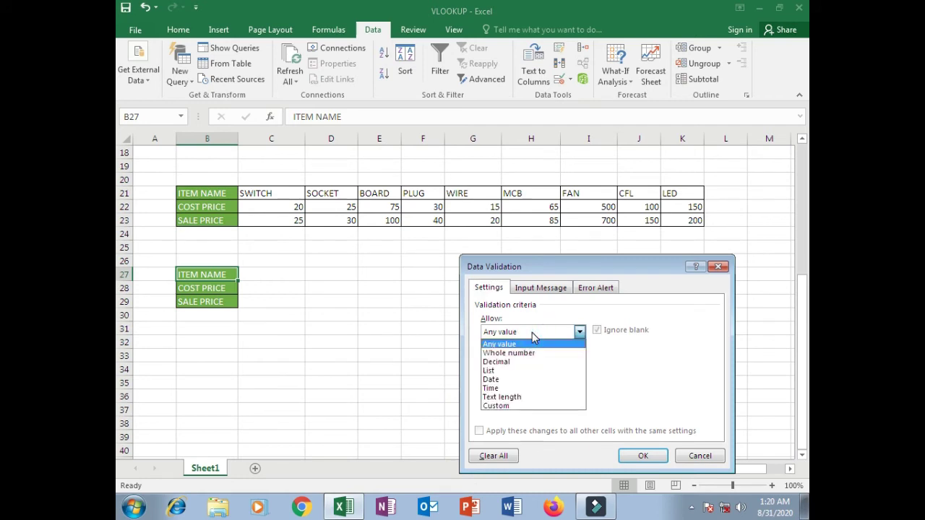
{"action": "left_click", "coordinate": [521, 371]}
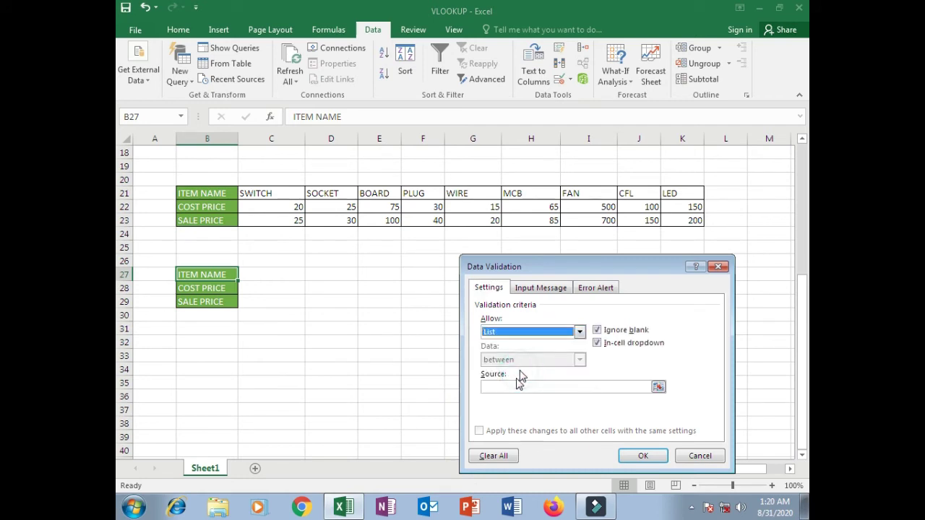
{"action": "left_click", "coordinate": [494, 387]}
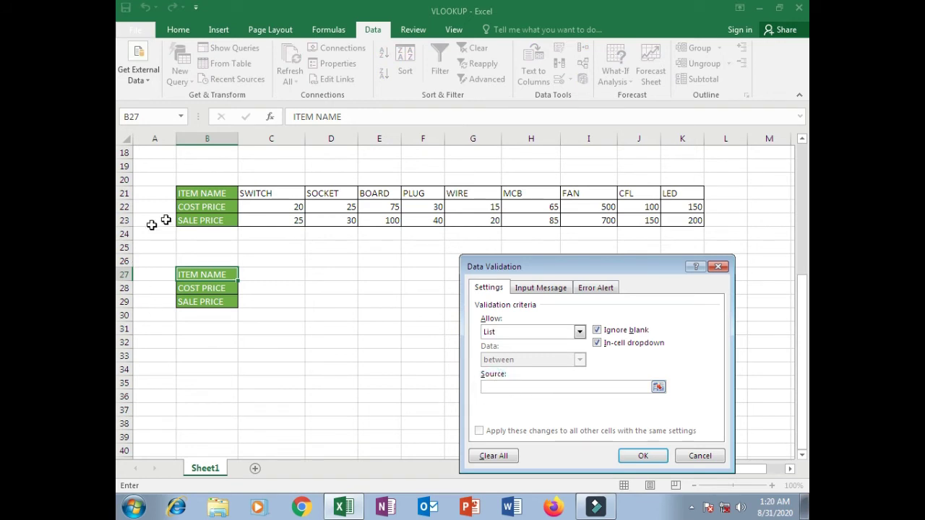
{"action": "left_click_drag", "start_coordinate": [195, 192], "coordinate": [660, 190]}
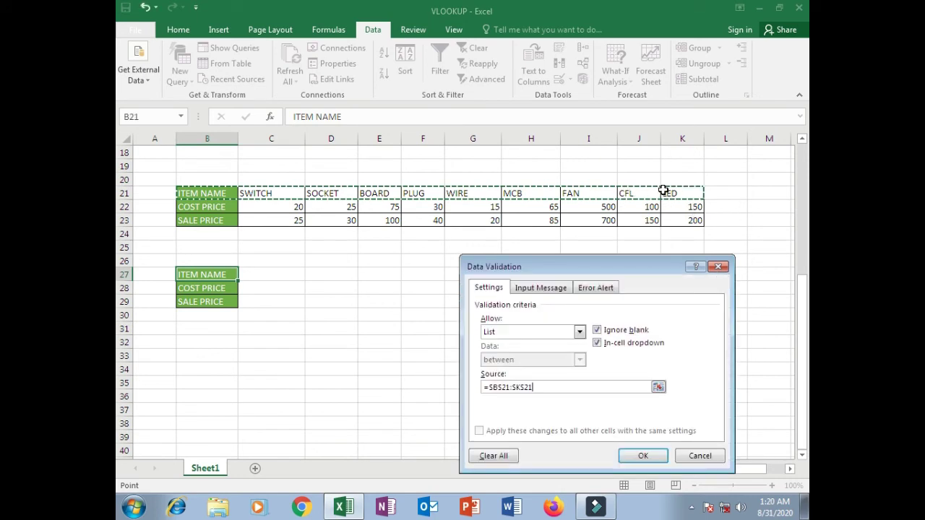
{"action": "left_click", "coordinate": [633, 463]}
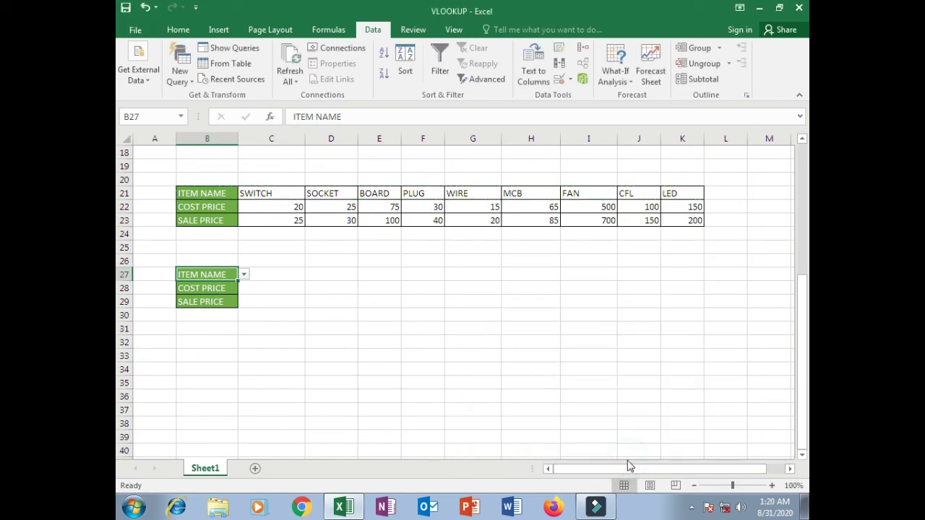
{"action": "left_click", "coordinate": [244, 275]}
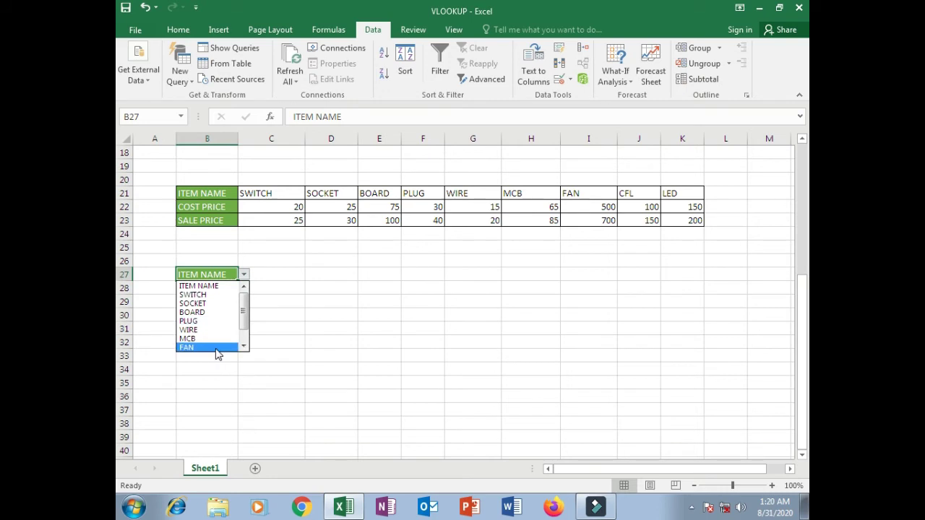
{"action": "key", "text": "Escape"}
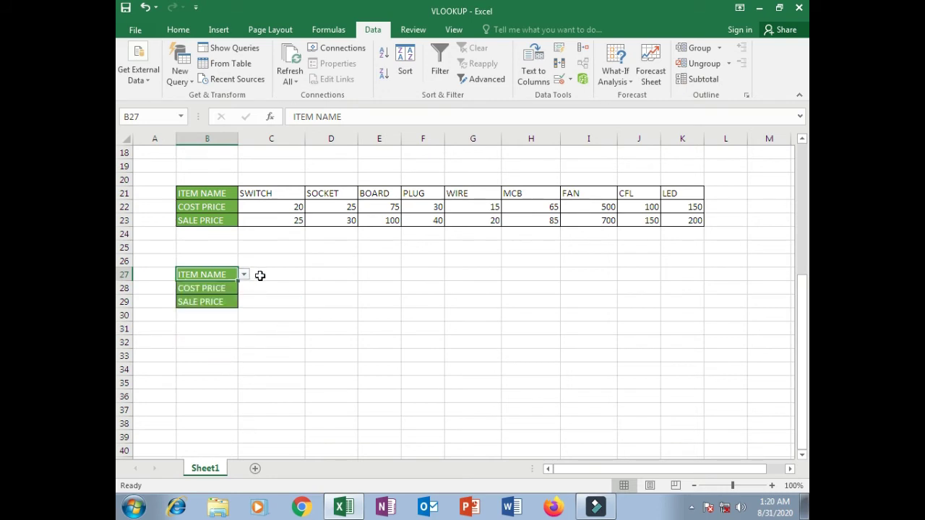
Enter an HLOOKUP in C27 with lookup value B27, table array B21:K23, row index 1 and range lookup 0.
{"action": "left_click", "coordinate": [260, 275]}
{"action": "type", "text": "="}
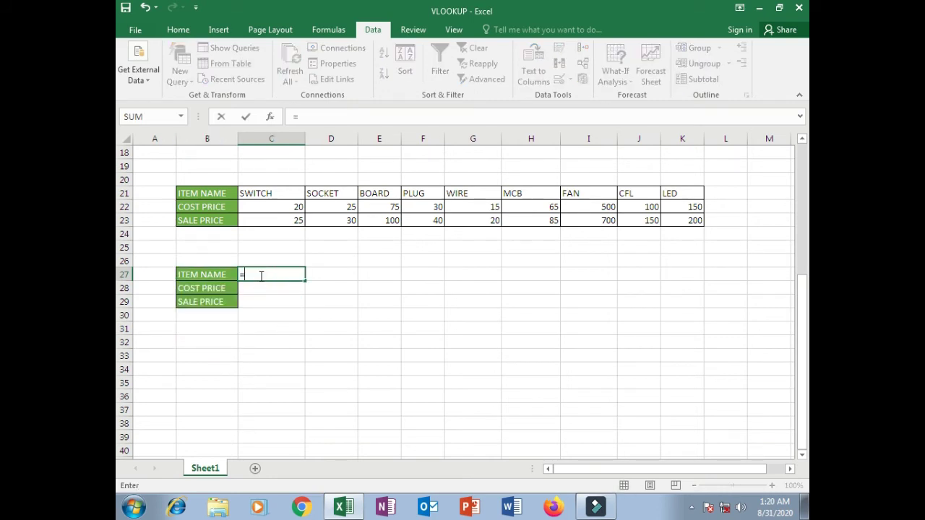
{"action": "type", "text": "h"}
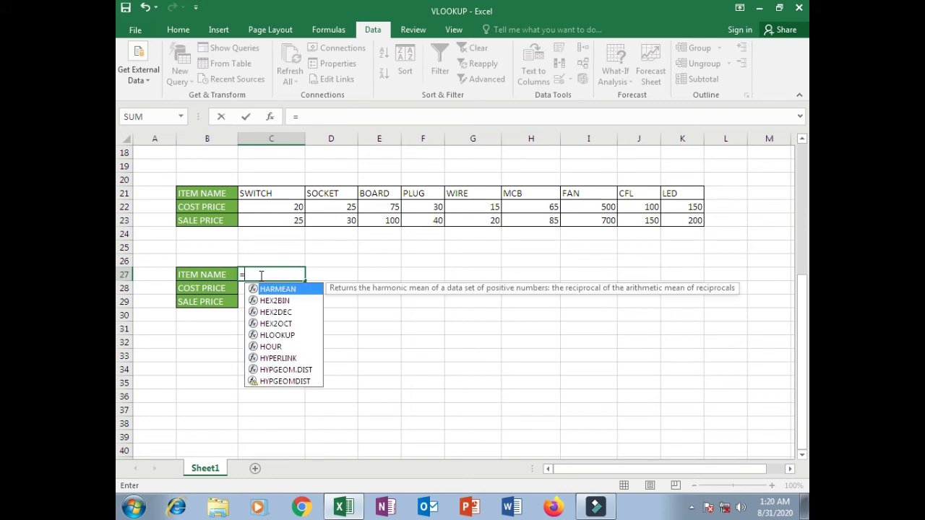
{"action": "type", "text": "lo"}
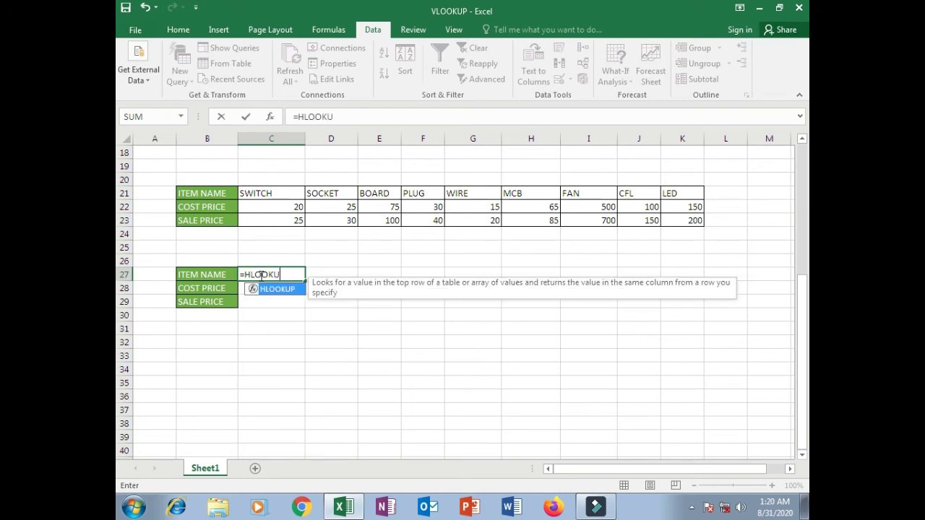
{"action": "type", "text": "okup"}
{"action": "key", "text": "ctrl+a"}
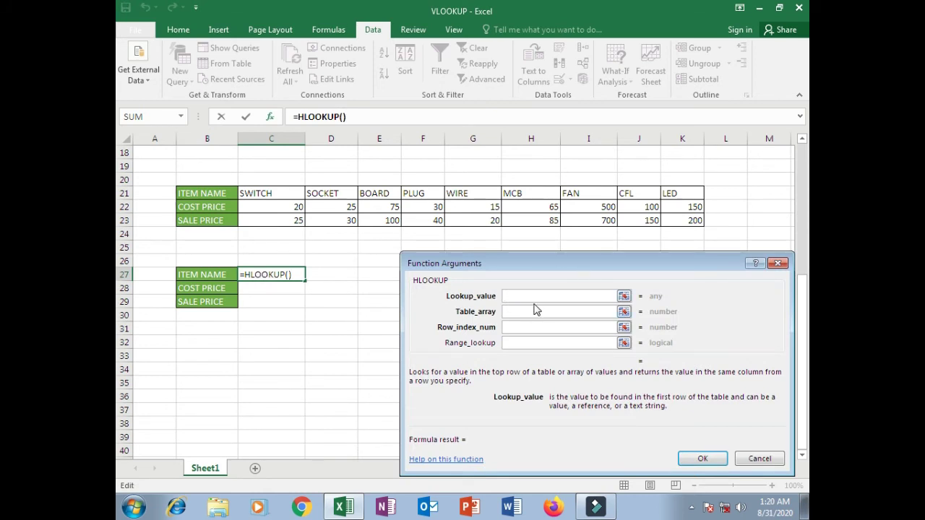
{"action": "left_click", "coordinate": [202, 275]}
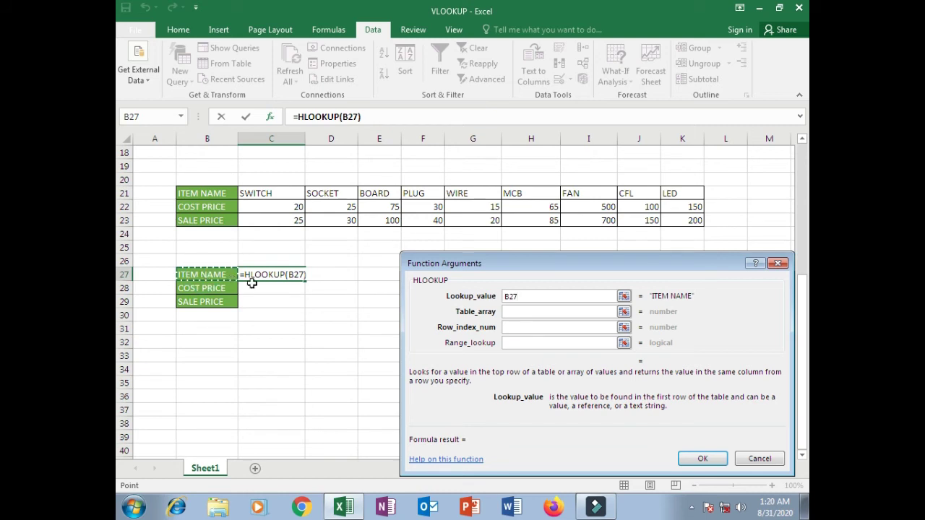
{"action": "left_click", "coordinate": [511, 312]}
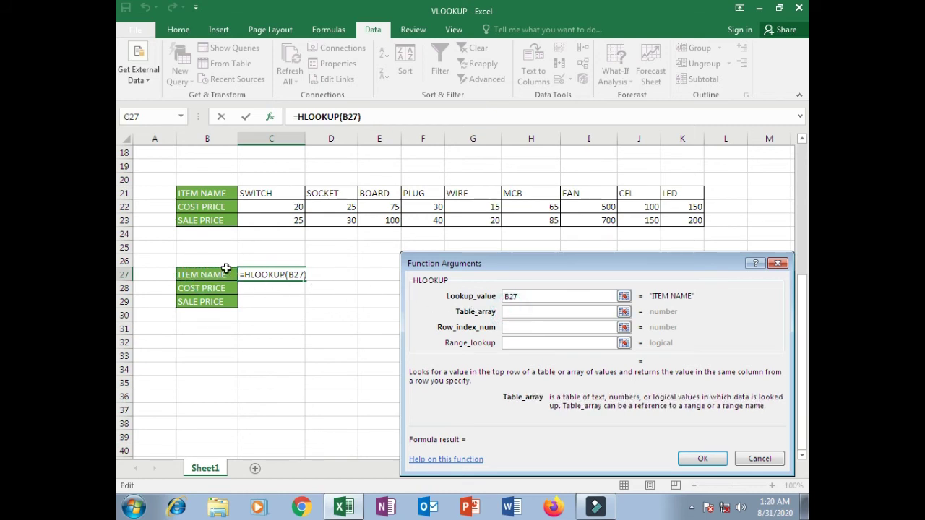
{"action": "left_click_drag", "start_coordinate": [199, 193], "coordinate": [681, 220]}
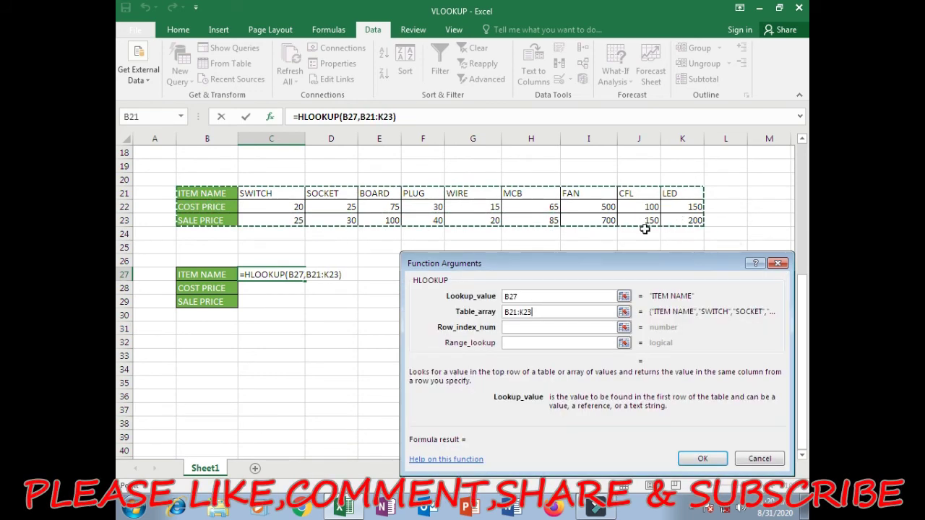
{"action": "left_click", "coordinate": [511, 327]}
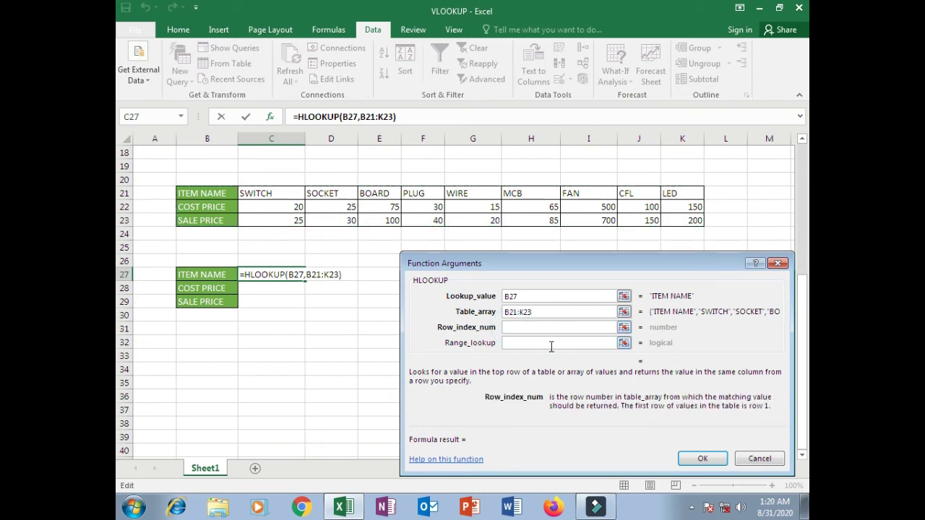
{"action": "type", "text": "1"}
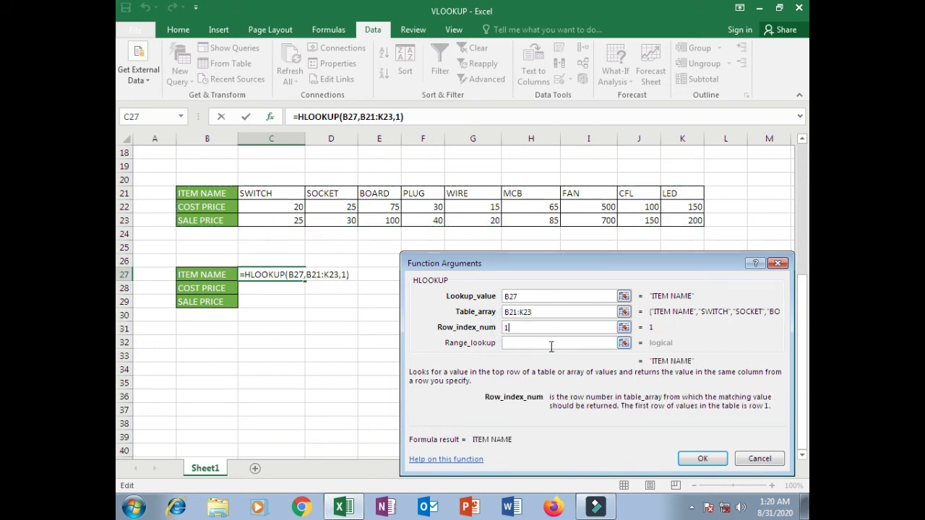
{"action": "left_click", "coordinate": [514, 344]}
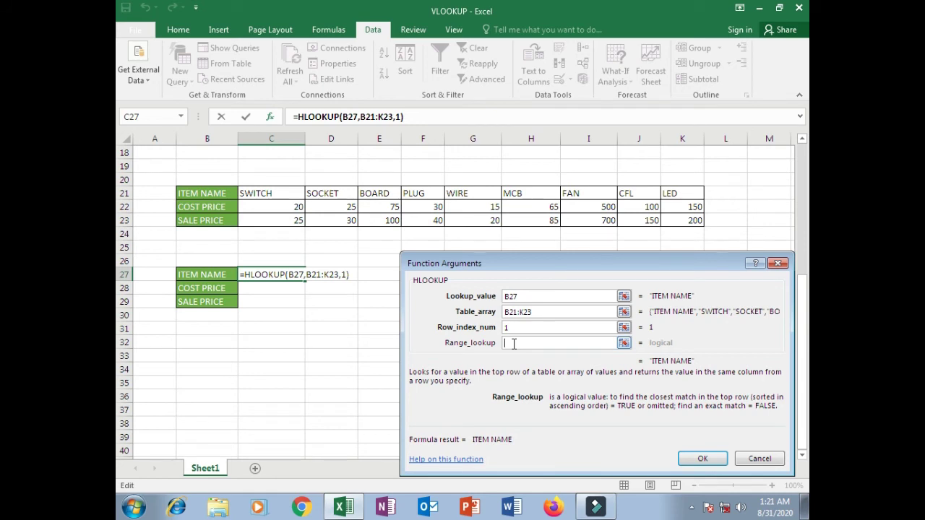
{"action": "type", "text": "0"}
{"action": "left_click", "coordinate": [695, 461]}
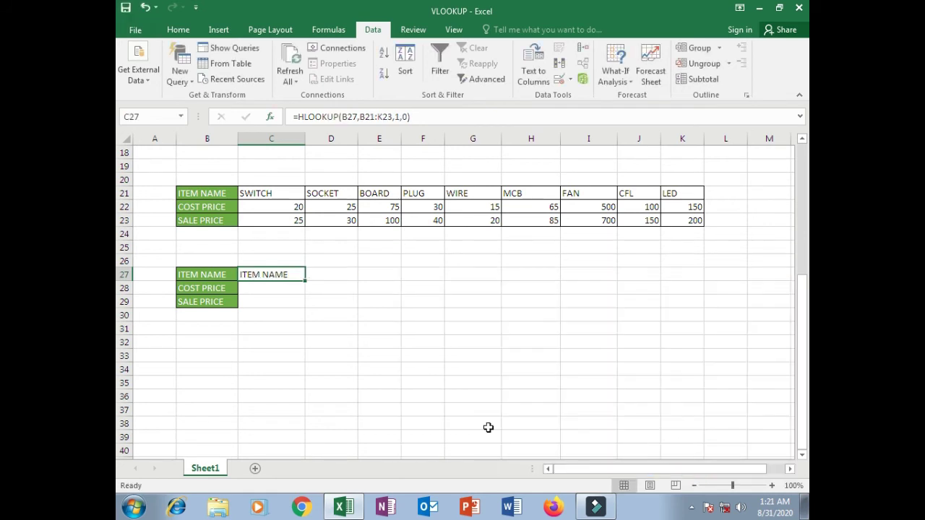
Enter an HLOOKUP in C28 with lookup value B27, table array B21:K23, row index 2 and range lookup 0.
{"action": "left_click", "coordinate": [252, 288]}
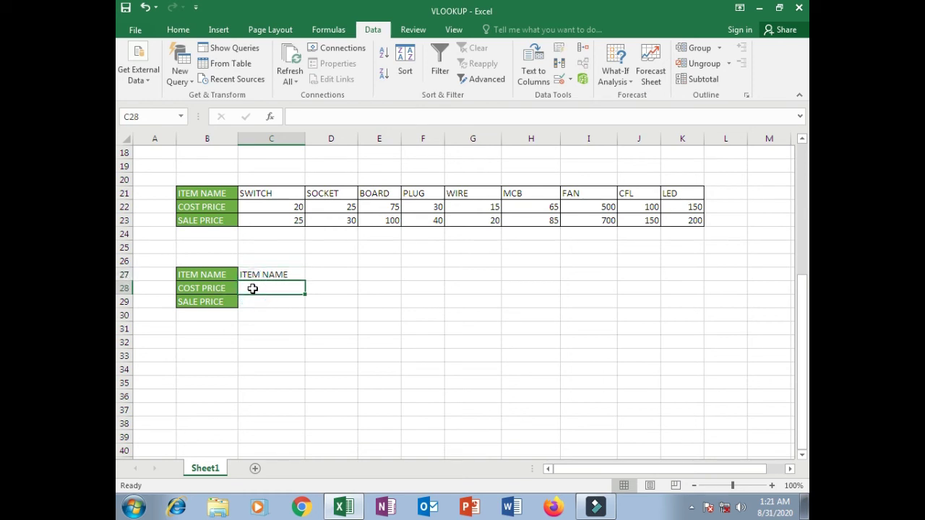
{"action": "type", "text": "=HLOOKUP("}
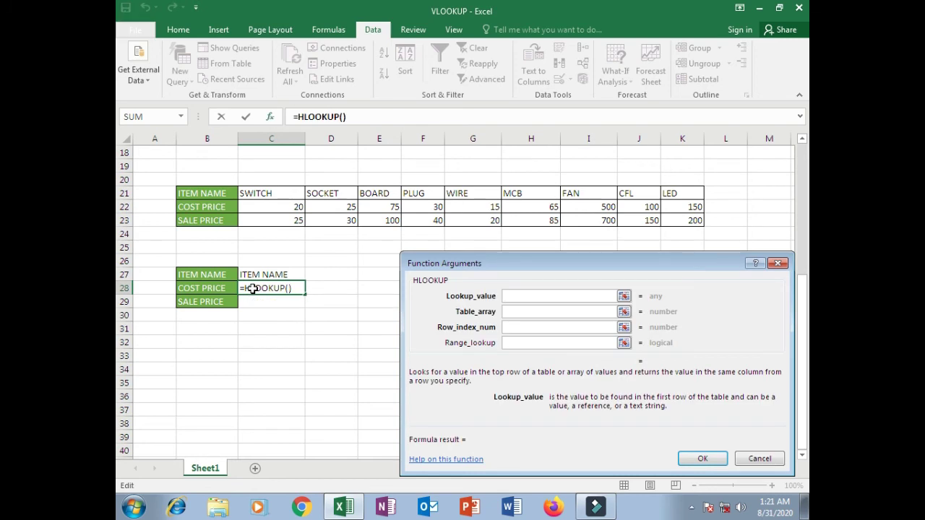
{"action": "left_click", "coordinate": [517, 294]}
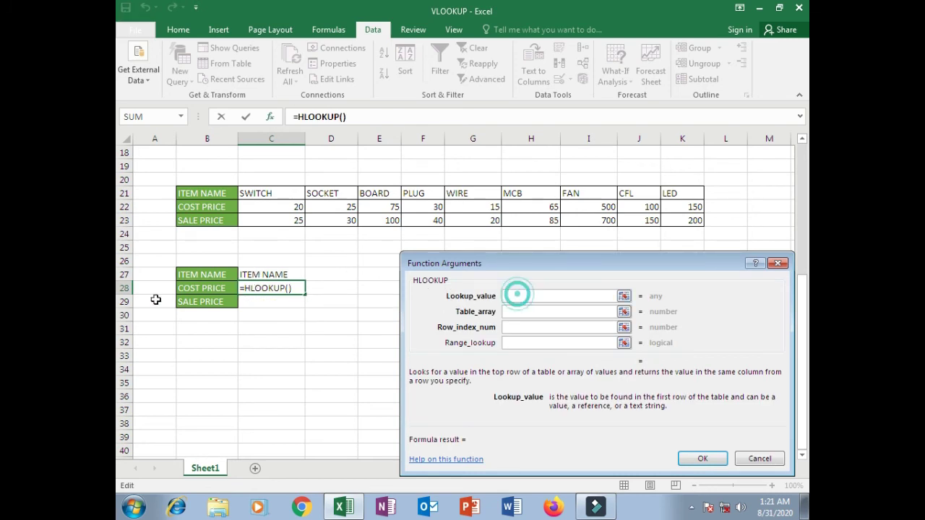
{"action": "left_click", "coordinate": [189, 272]}
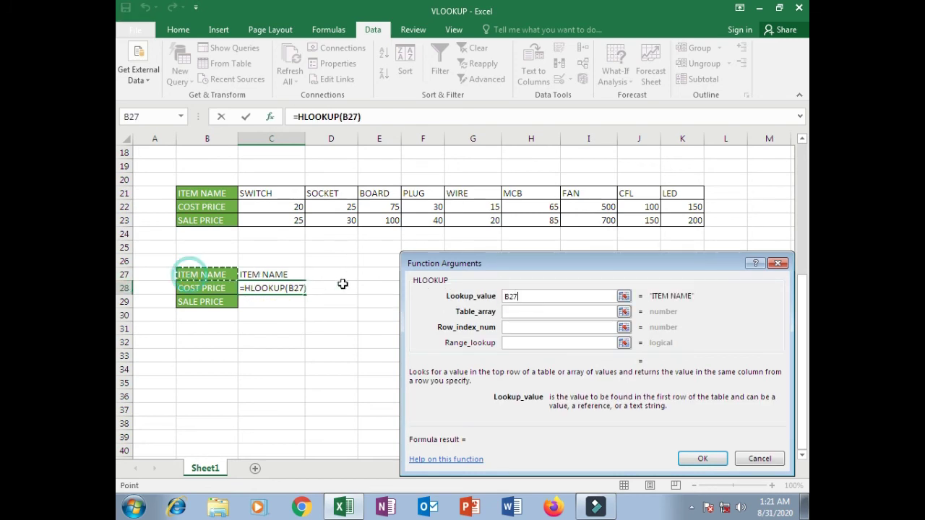
{"action": "left_click", "coordinate": [511, 312]}
{"action": "left_click_drag", "start_coordinate": [191, 192], "coordinate": [680, 215]}
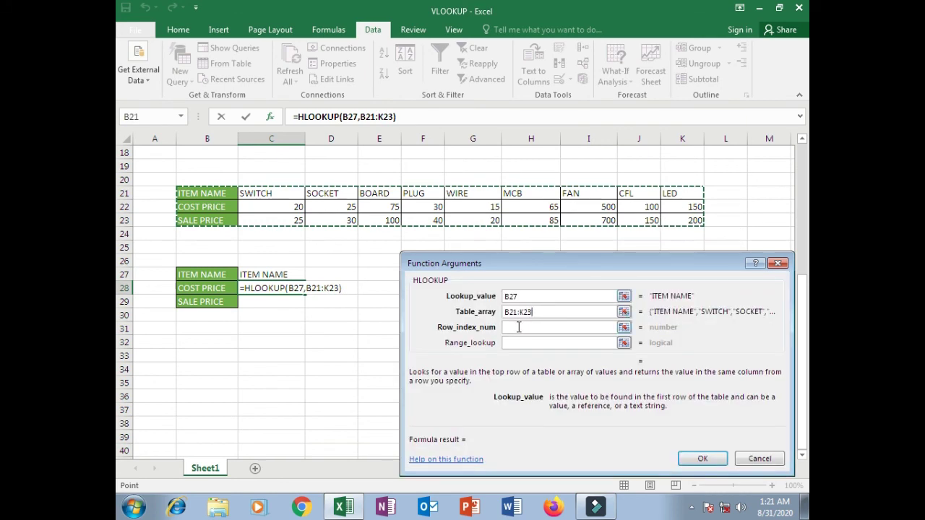
{"action": "left_click", "coordinate": [518, 327]}
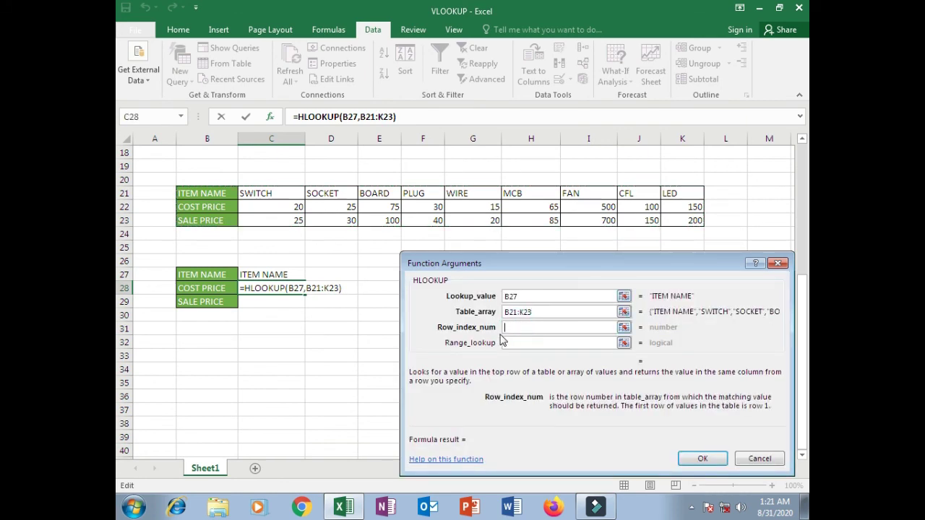
{"action": "type", "text": "2"}
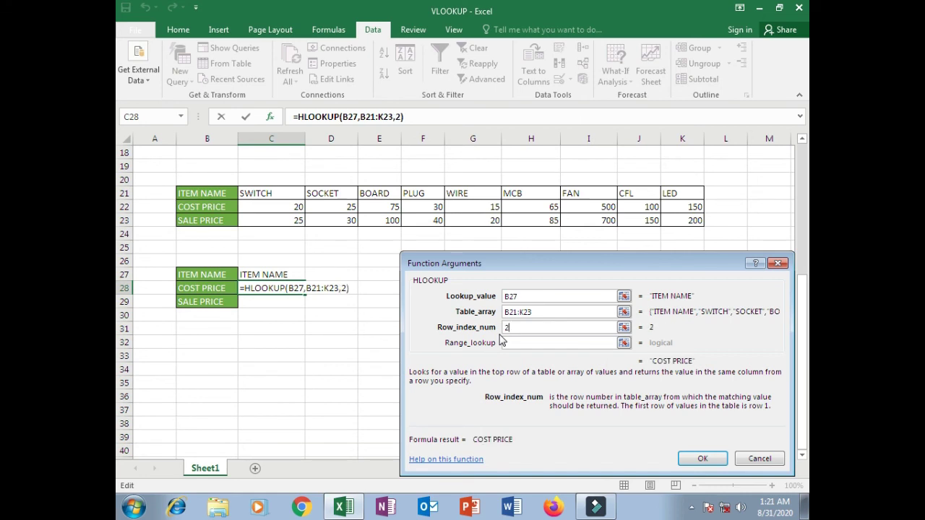
{"action": "left_click", "coordinate": [519, 340]}
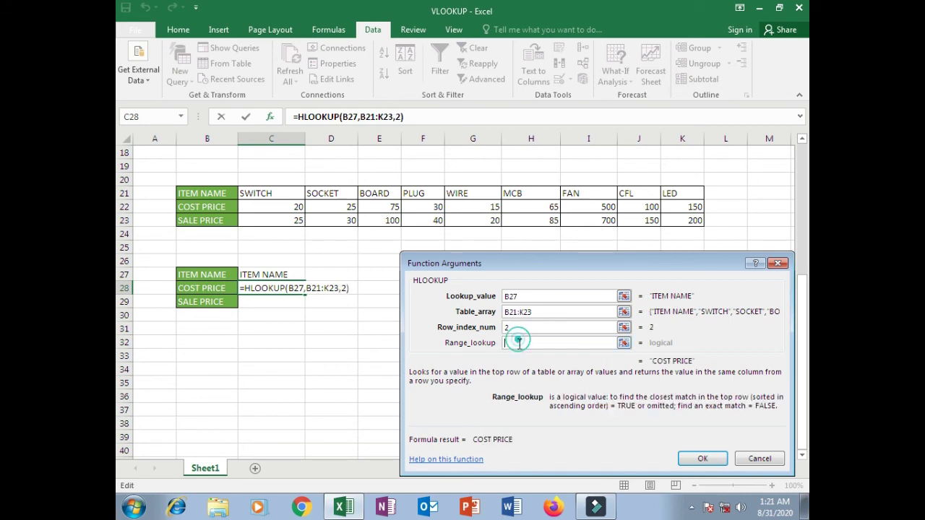
{"action": "type", "text": "0"}
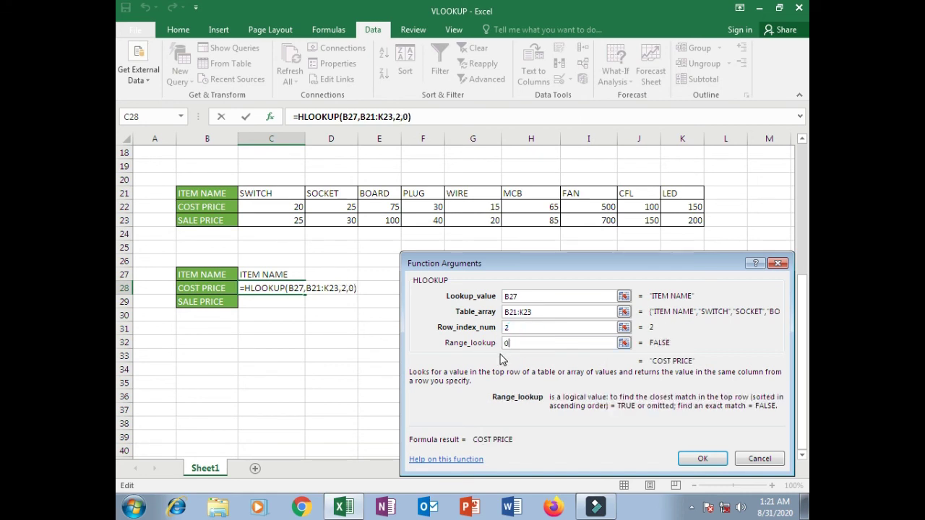
{"action": "left_click", "coordinate": [702, 458]}
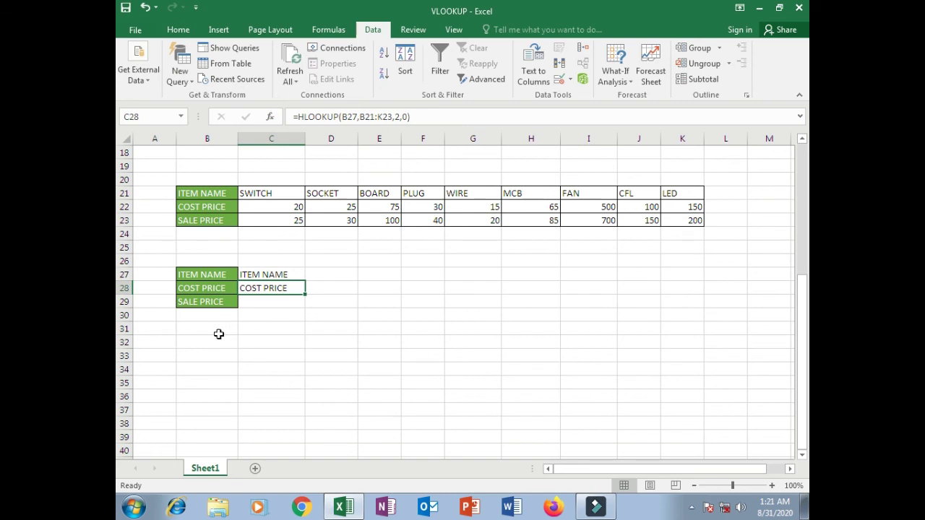
Enter an HLOOKUP in C29 with lookup value B27, table array B21:K23, row index 3 and range lookup 0.
{"action": "left_click", "coordinate": [248, 303]}
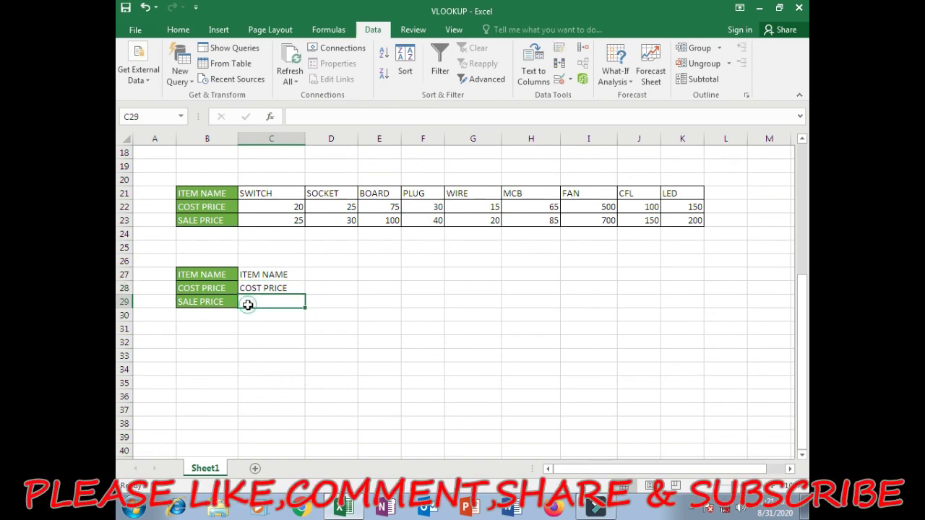
{"action": "type", "text": "="}
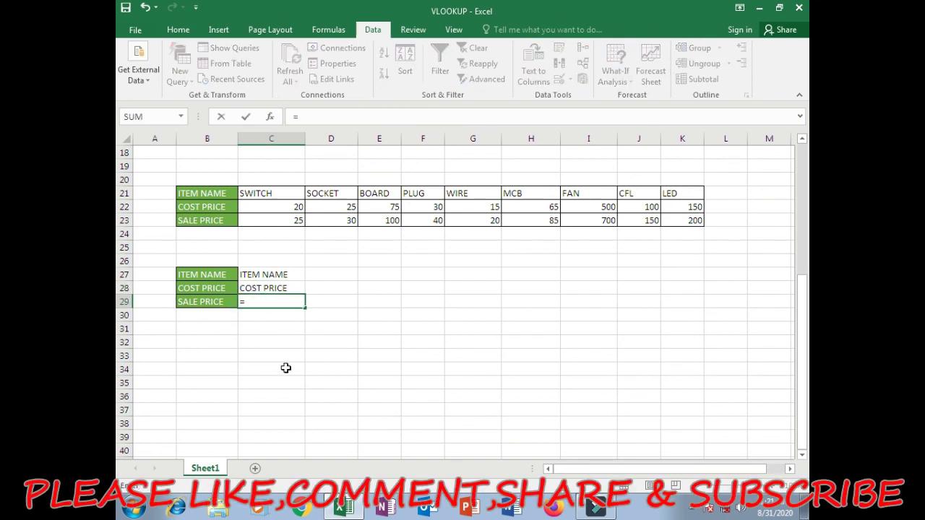
{"action": "type", "text": "HLOO"}
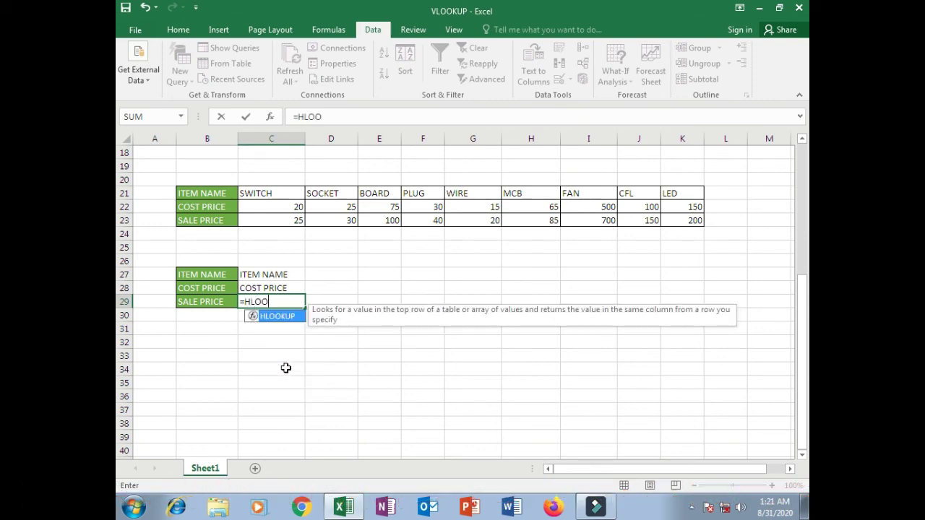
{"action": "type", "text": "KUP"}
{"action": "key", "text": "ctrl+a"}
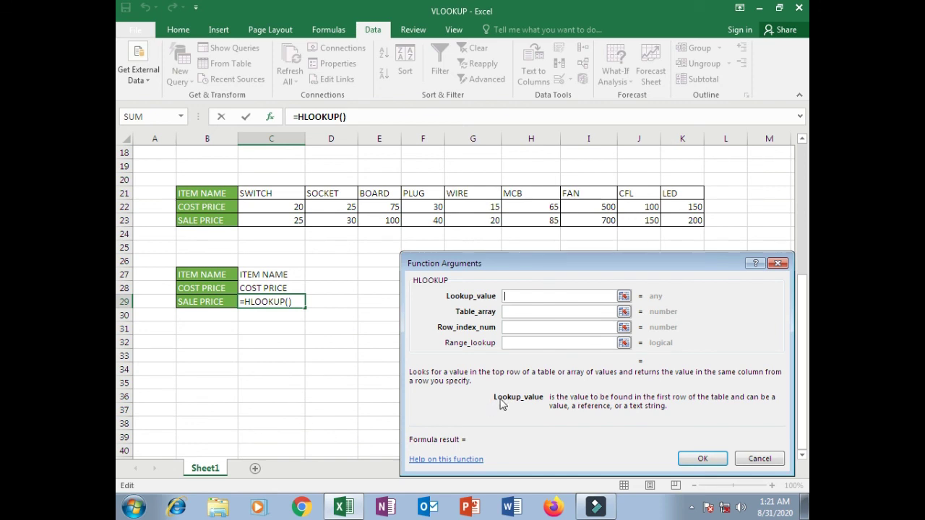
{"action": "left_click", "coordinate": [214, 275]}
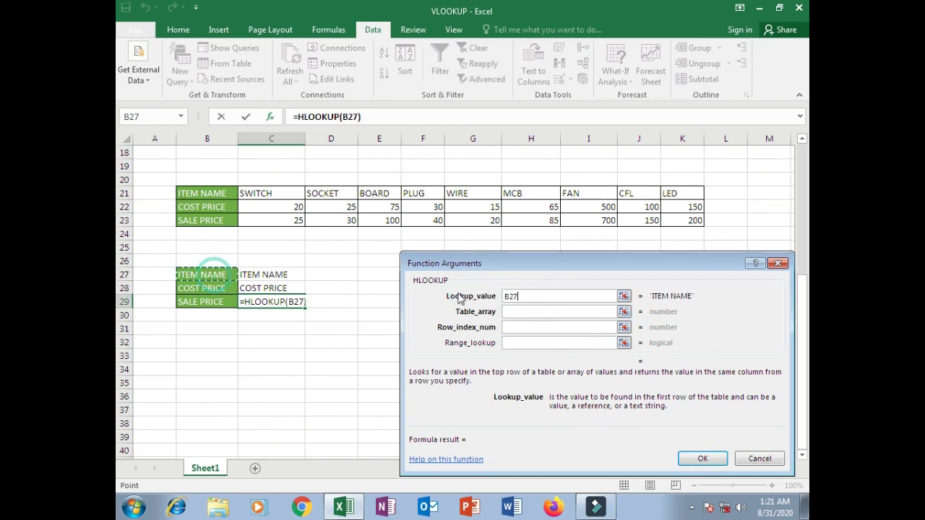
{"action": "left_click", "coordinate": [512, 311]}
{"action": "left_click_drag", "start_coordinate": [207, 193], "coordinate": [677, 221]}
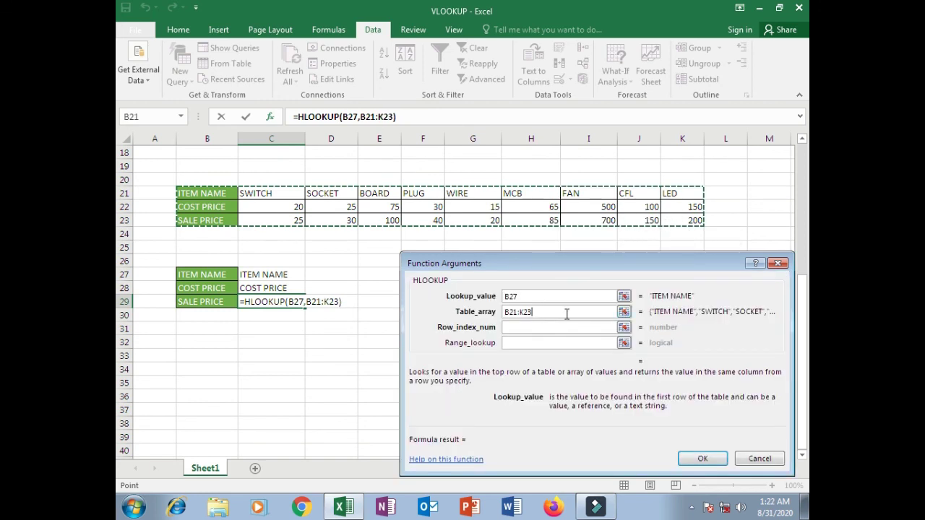
{"action": "left_click", "coordinate": [516, 327]}
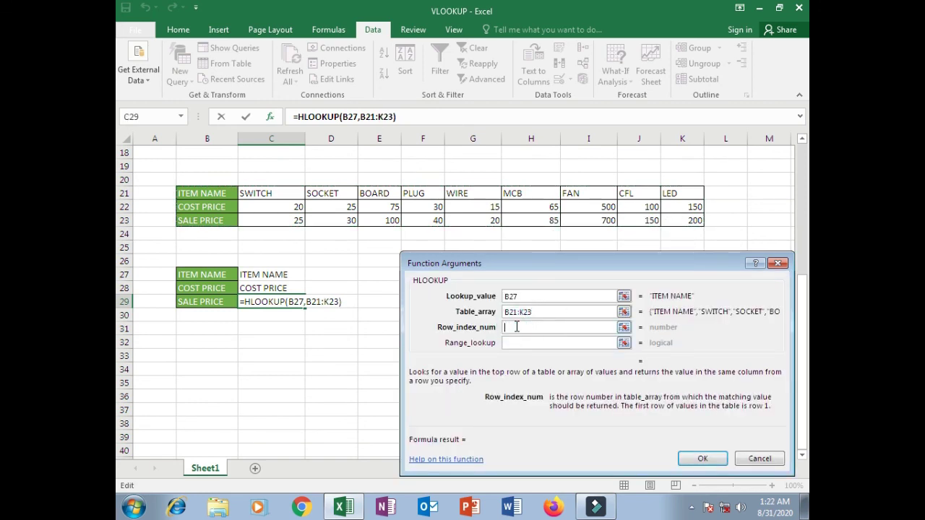
{"action": "type", "text": "3"}
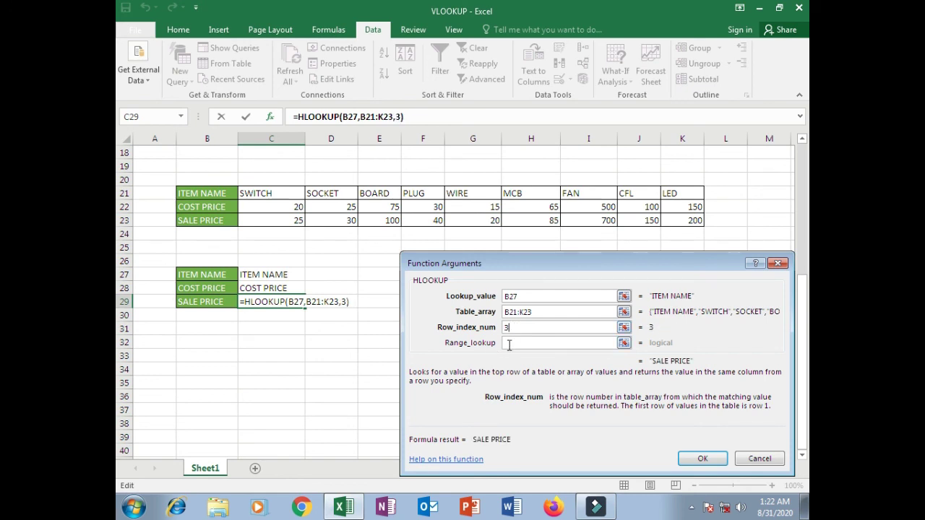
{"action": "left_click", "coordinate": [509, 344]}
{"action": "type", "text": "0"}
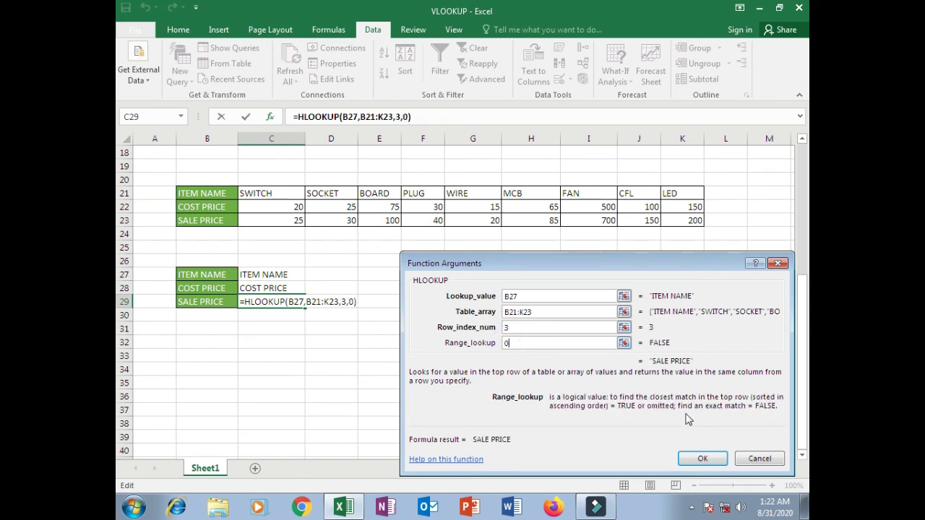
{"action": "left_click", "coordinate": [702, 458]}
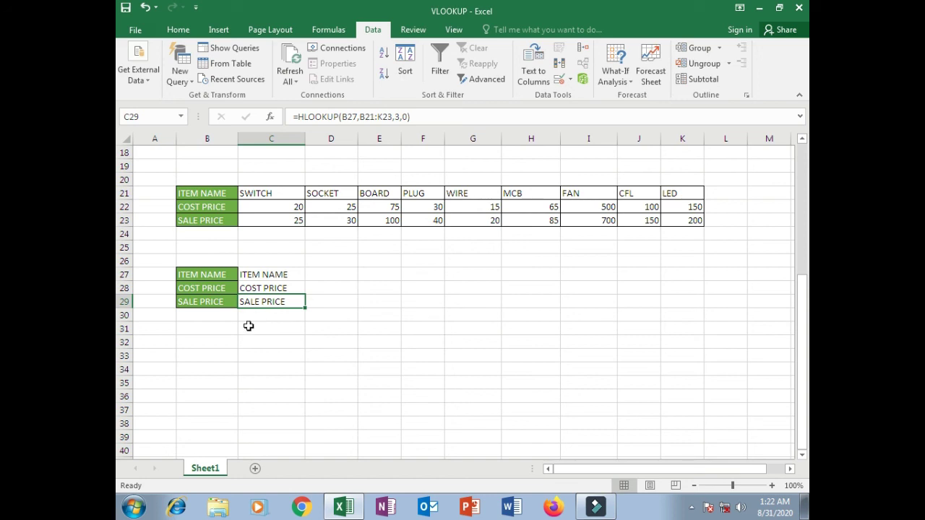
Test the lookups by choosing SOCKET from the drop-down list in B27, and replace it with FAN.
{"action": "left_click", "coordinate": [231, 275]}
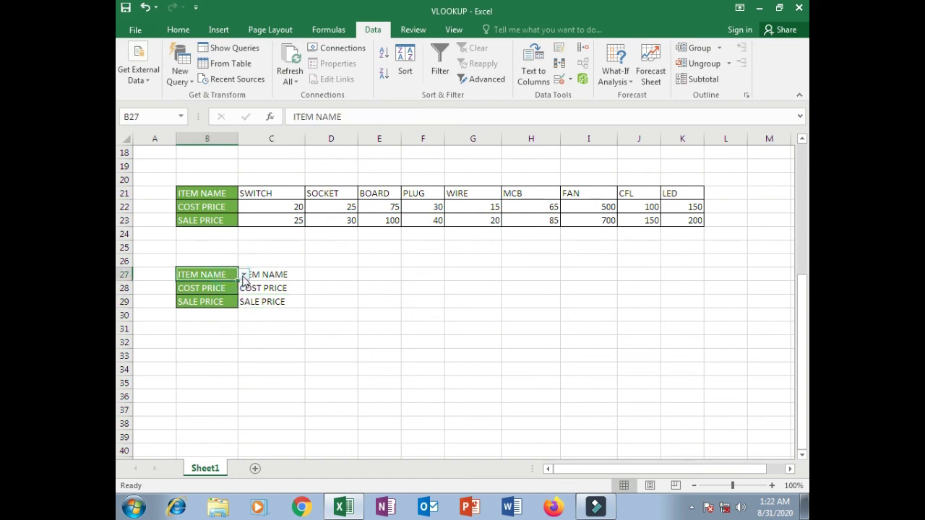
{"action": "left_click", "coordinate": [244, 275]}
{"action": "left_click", "coordinate": [217, 304]}
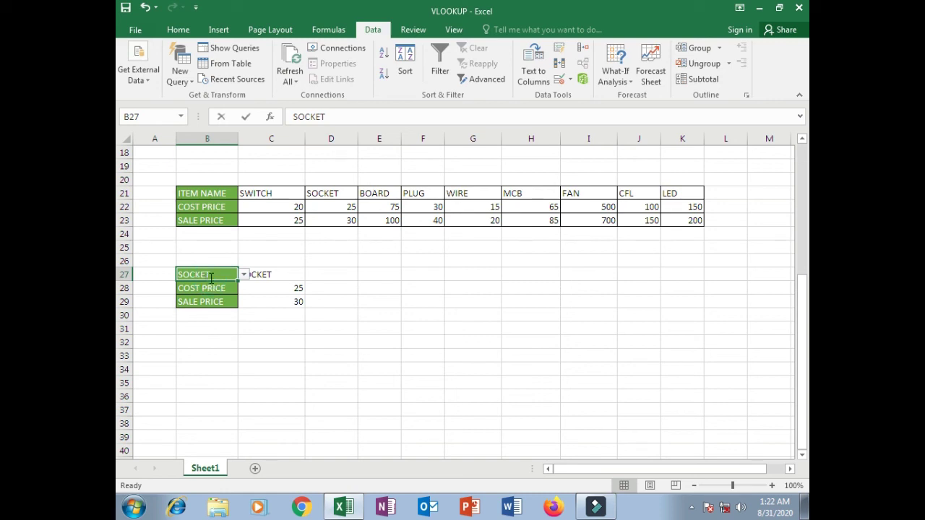
{"action": "type", "text": "FAN"}
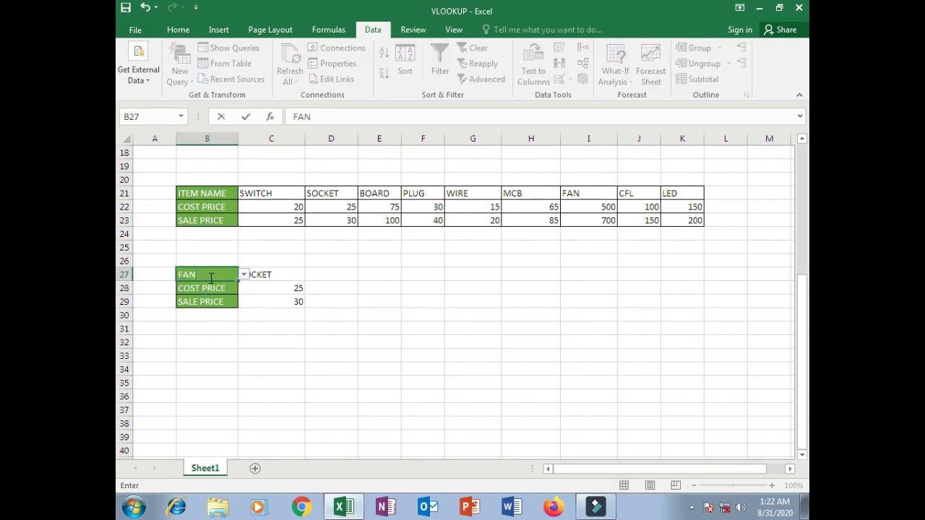
{"action": "key", "text": "Return"}
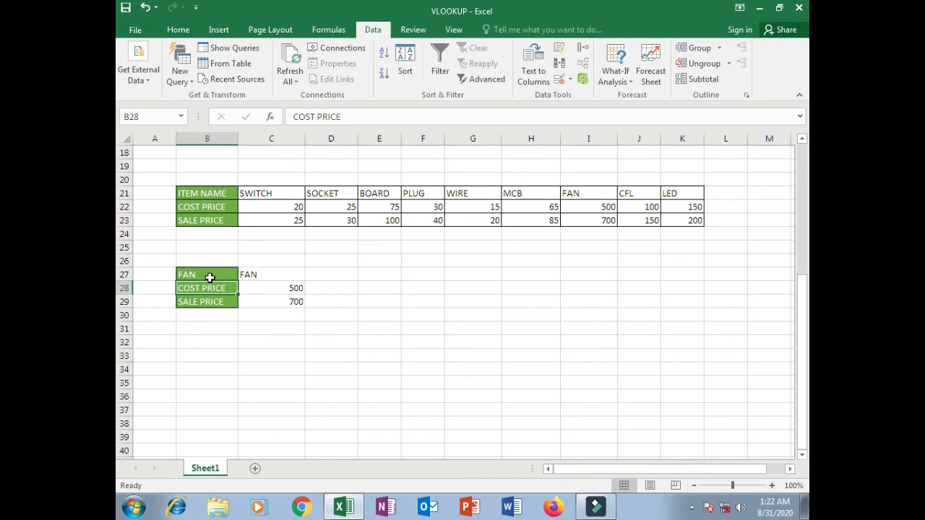